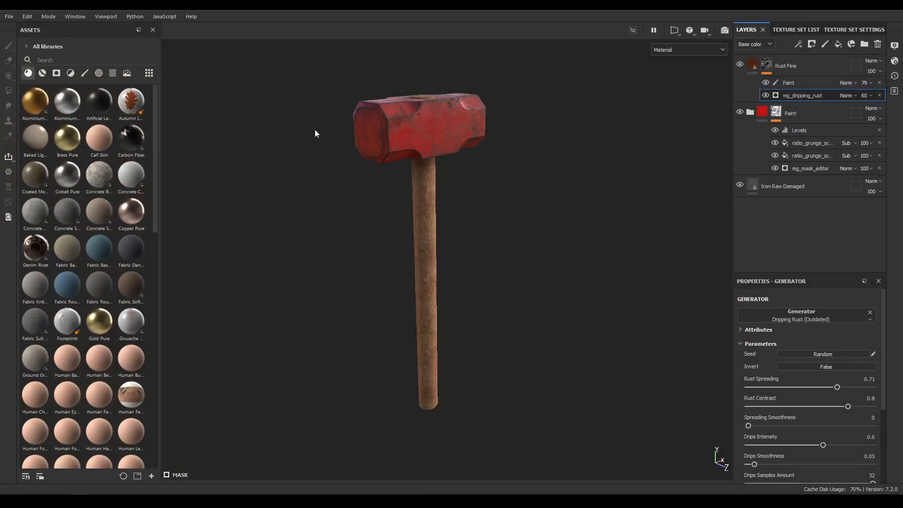
# Open the texture export settings and browse for an output directory to the Hammer folder in Desktop/Maya Projects.
pyautogui.keyDown('alt'); pyautogui.moveTo(507, 186); pyautogui.dragTo(474, 213); pyautogui.keyUp('alt')
pyautogui.click(9, 16)
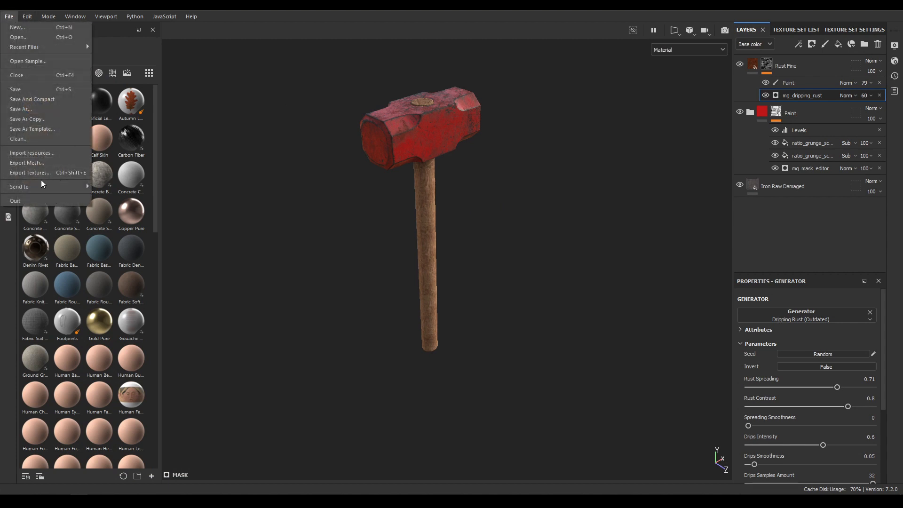
pyautogui.click(31, 172)
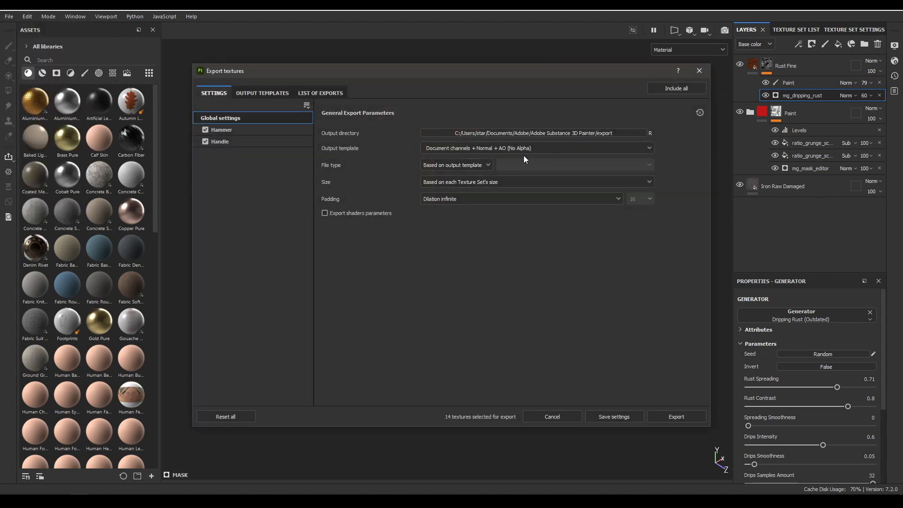
pyautogui.click(622, 132)
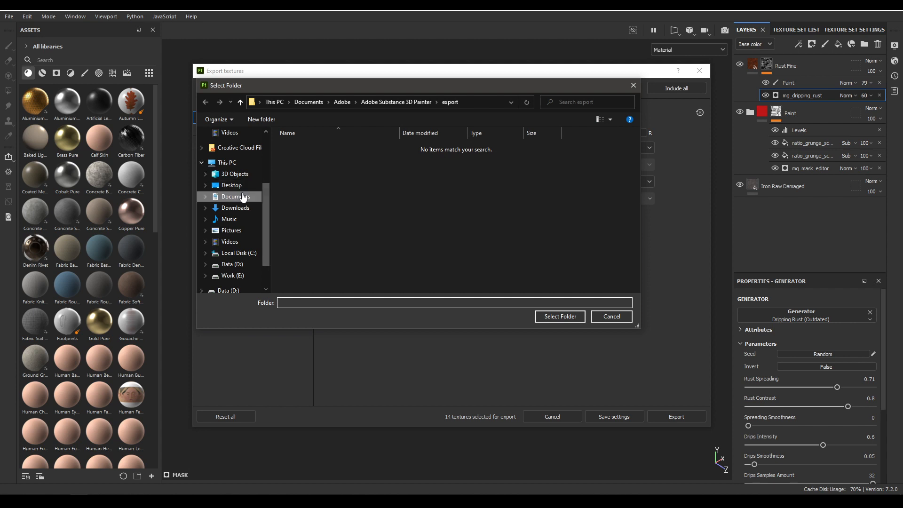
pyautogui.click(231, 185)
pyautogui.doubleClick(309, 168)
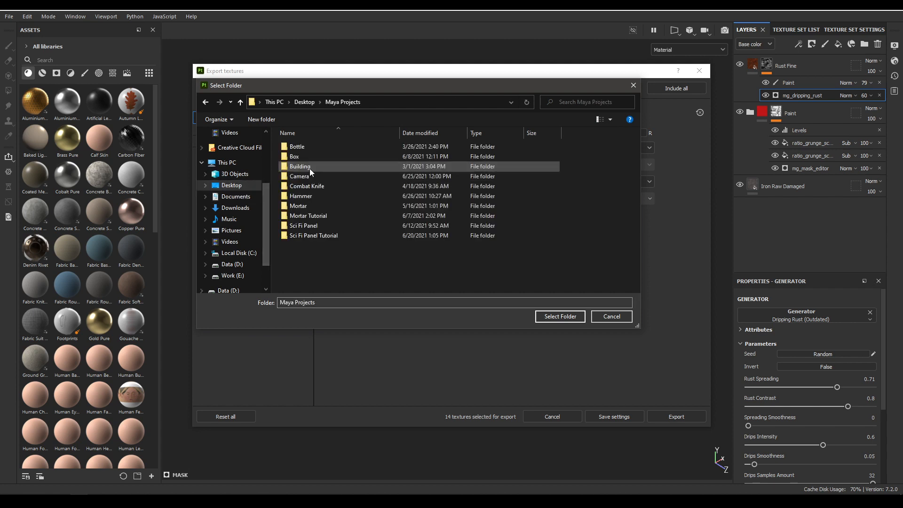
pyautogui.doubleClick(310, 196)
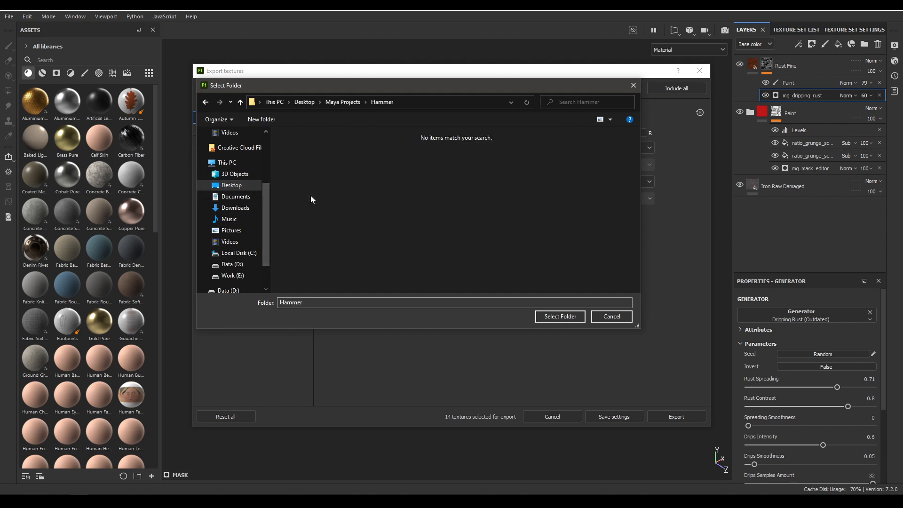
# Create a folder named UE5 inside the Hammer folder and use it as the export output directory.
pyautogui.rightClick(311, 196)
pyautogui.press('w')
pyautogui.press('f')
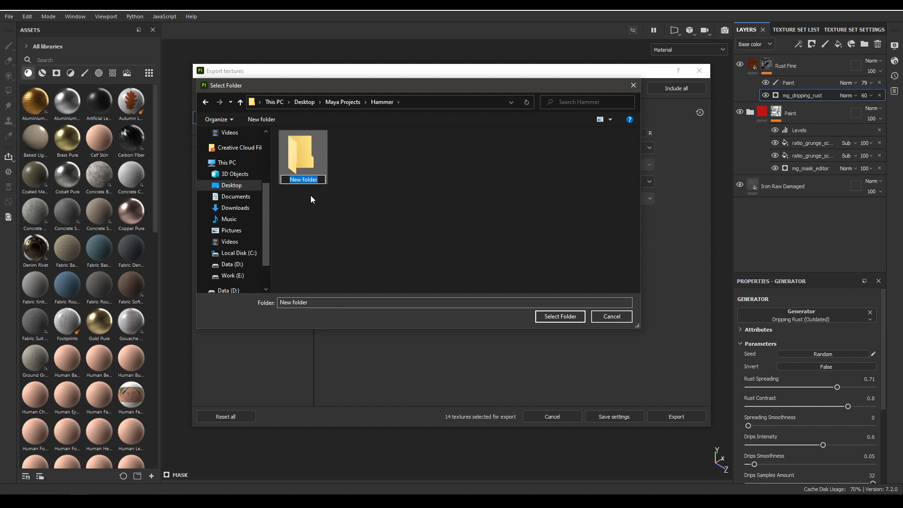
pyautogui.press('Return')
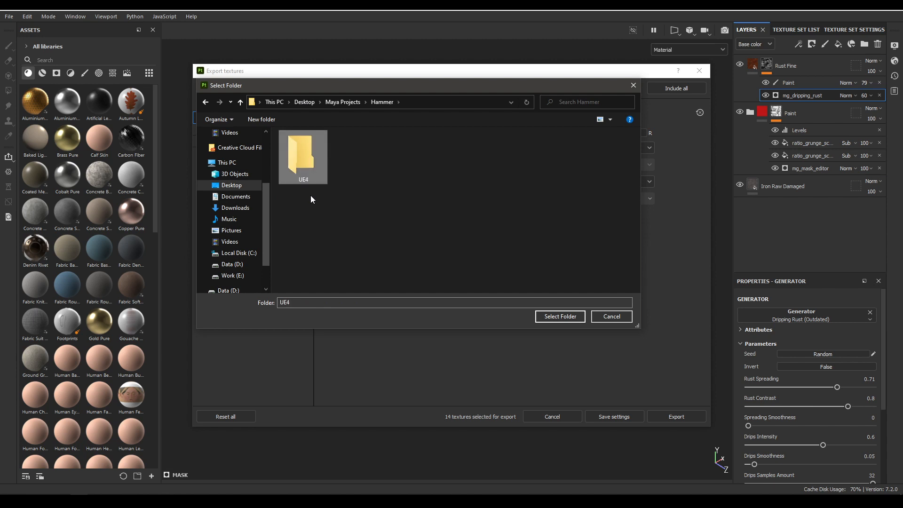
pyautogui.press('F2')
pyautogui.write('UE5')
pyautogui.press('Return')
pyautogui.press('Return')
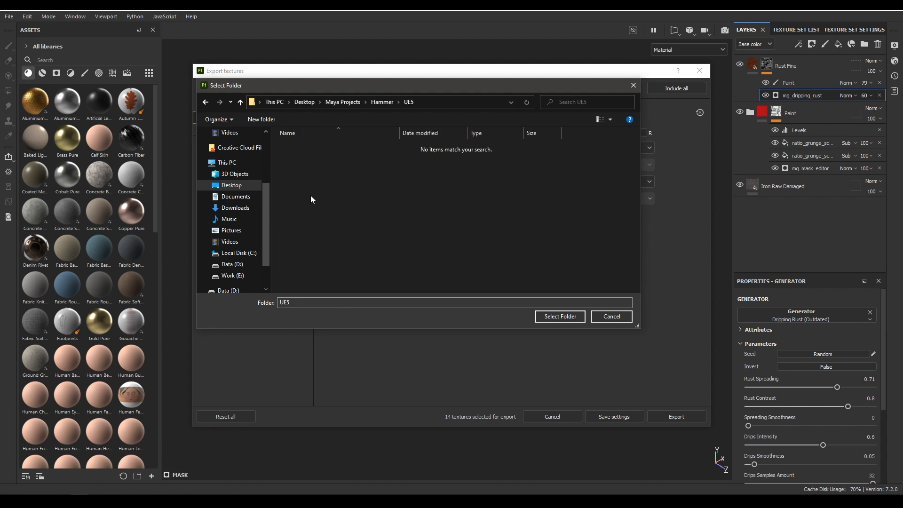
pyautogui.click(571, 318)
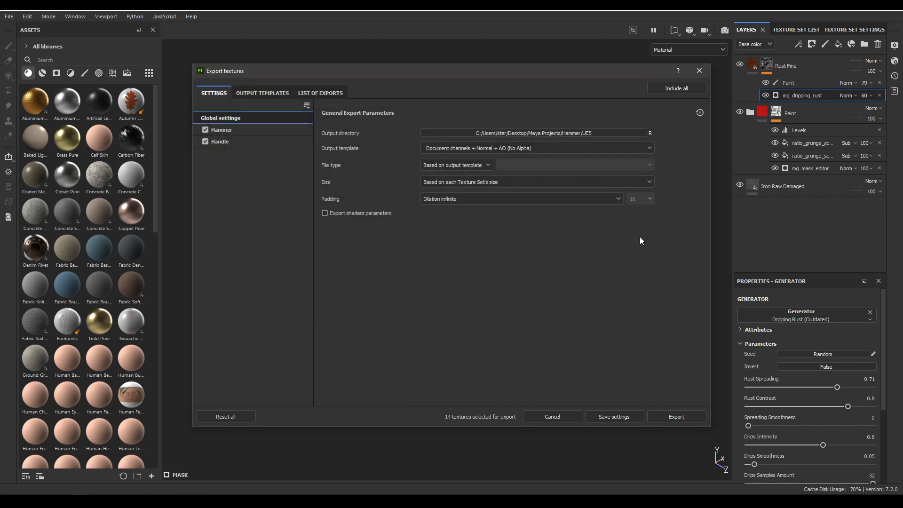
# Export the Hammer and Handle textures with the Unreal Engine 4 (Packed) template as png files at size 4096.
pyautogui.click(513, 151)
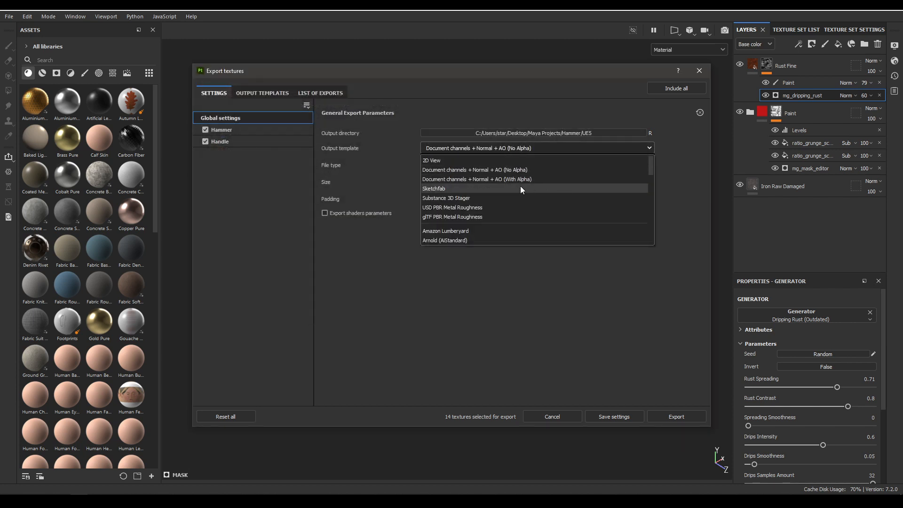
pyautogui.scroll(-10, 541, 199)
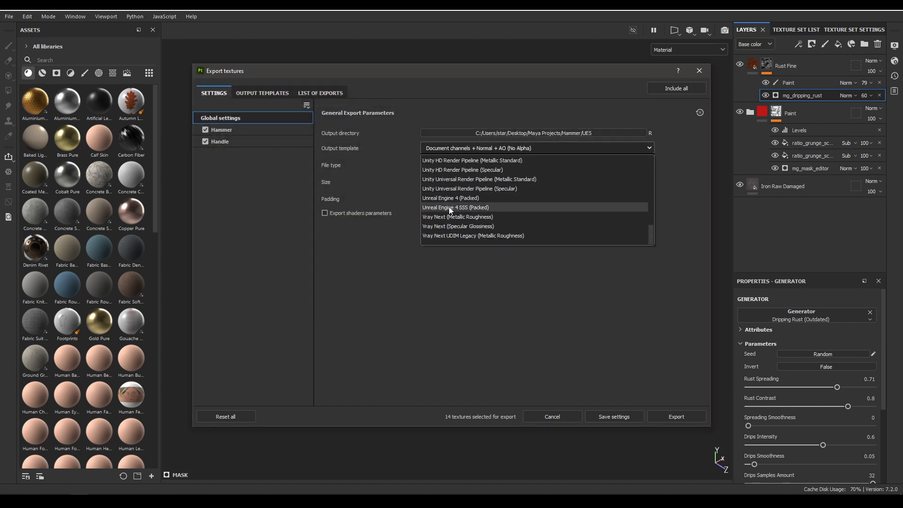
pyautogui.click(490, 198)
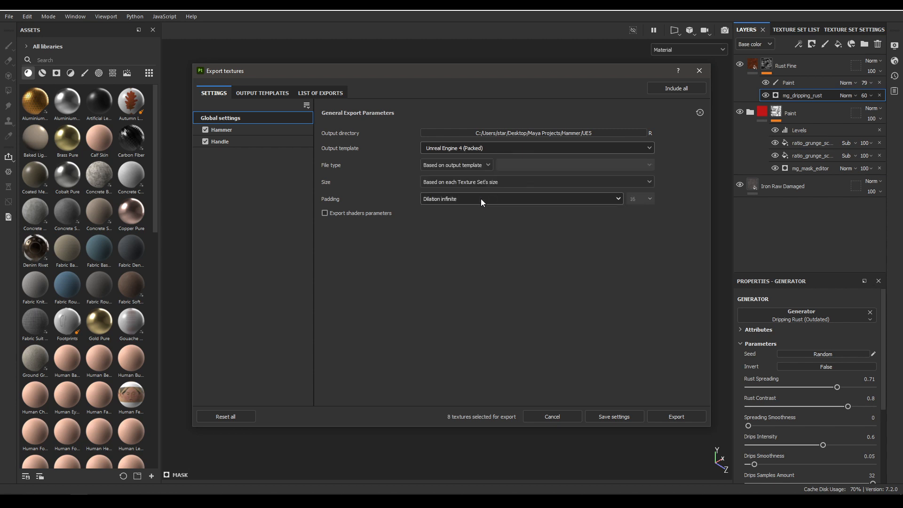
pyautogui.click(485, 165)
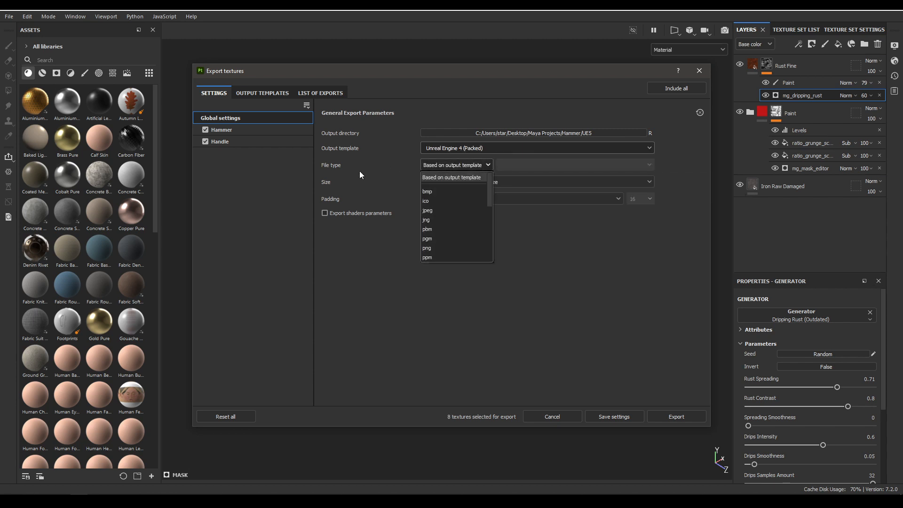
pyautogui.click(436, 248)
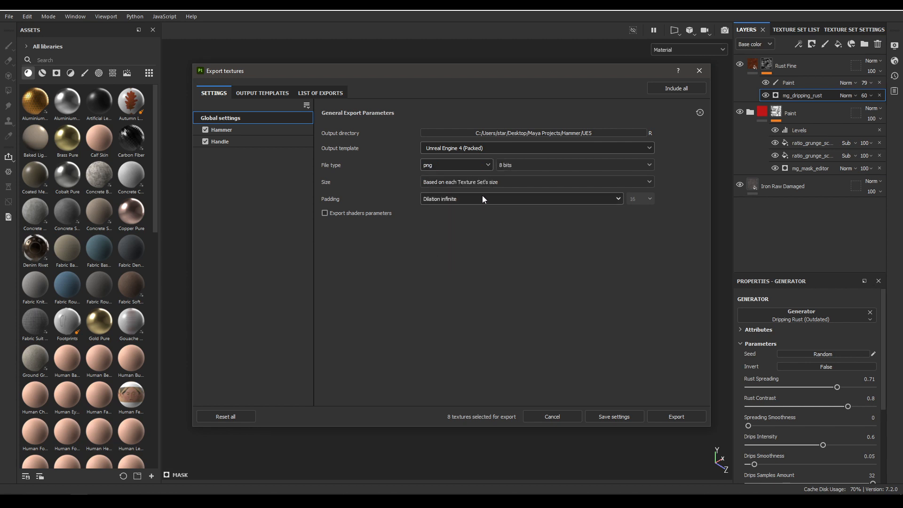
pyautogui.click(518, 181)
pyautogui.click(475, 262)
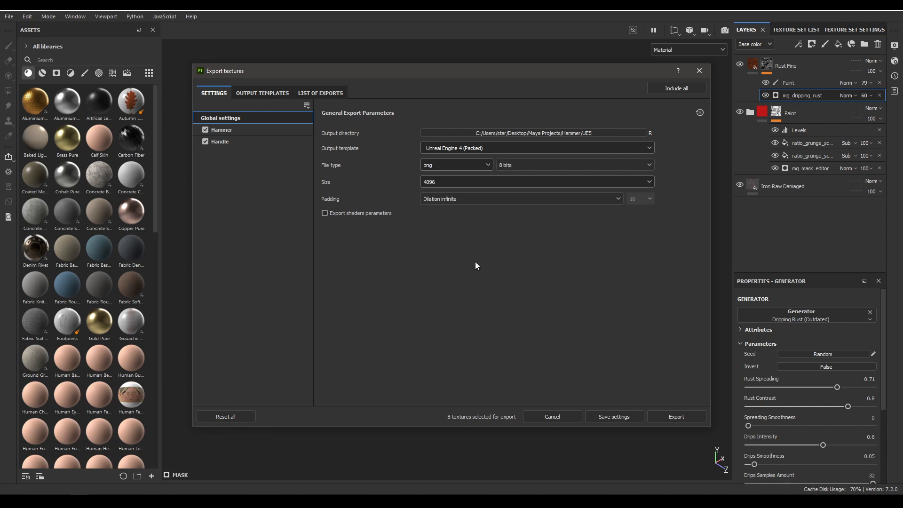
pyautogui.click(681, 419)
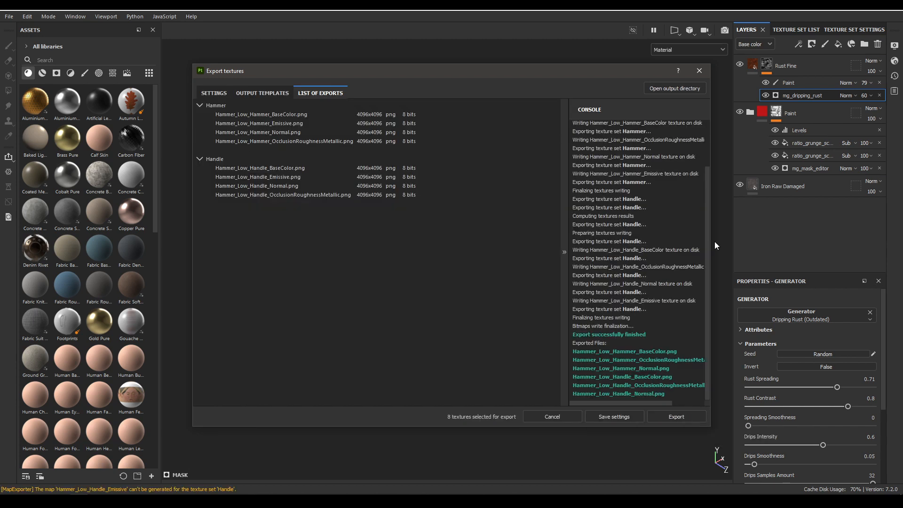
# Close the export dialog and quit Substance 3D Painter, saving the project changes.
pyautogui.click(579, 416)
pyautogui.click(893, 5)
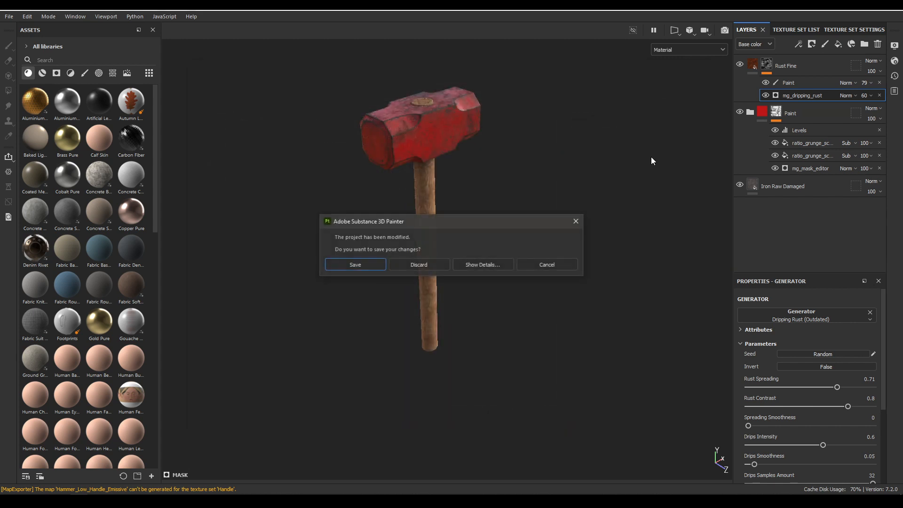
pyautogui.click(355, 264)
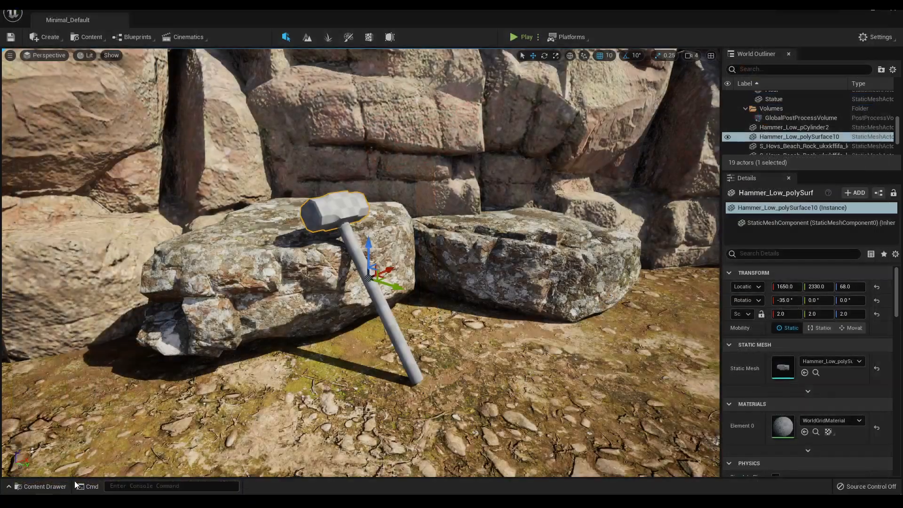
# In Unreal Editor, create a folder named asset in the project's Content folder.
pyautogui.click(66, 502)
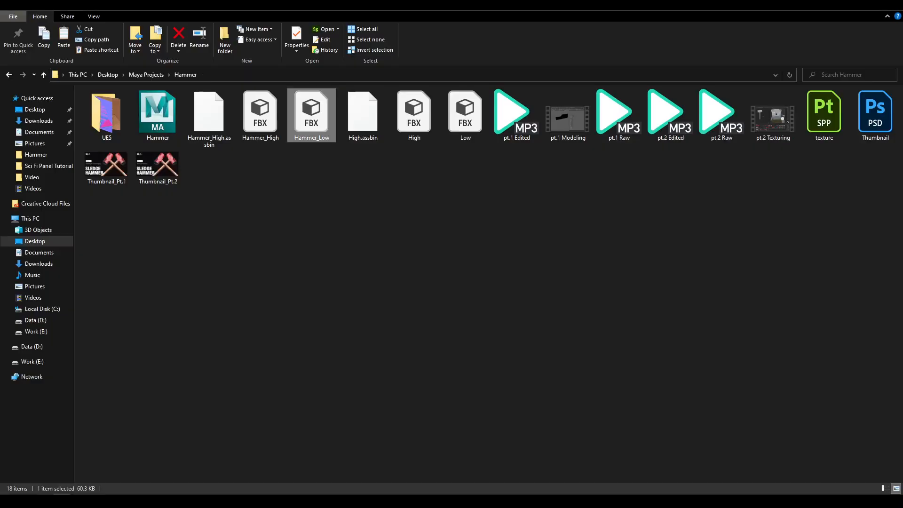
pyautogui.click(65, 502)
pyautogui.click(19, 487)
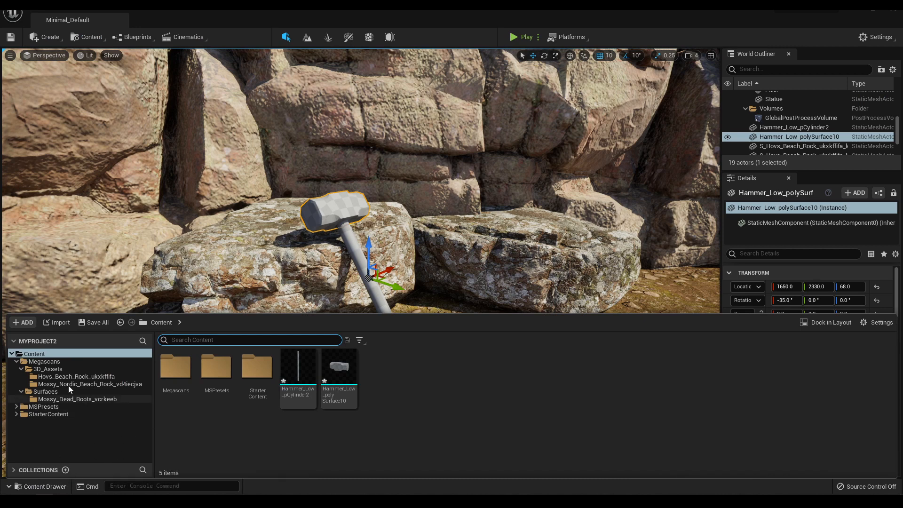
pyautogui.click(45, 355)
pyautogui.rightClick(442, 380)
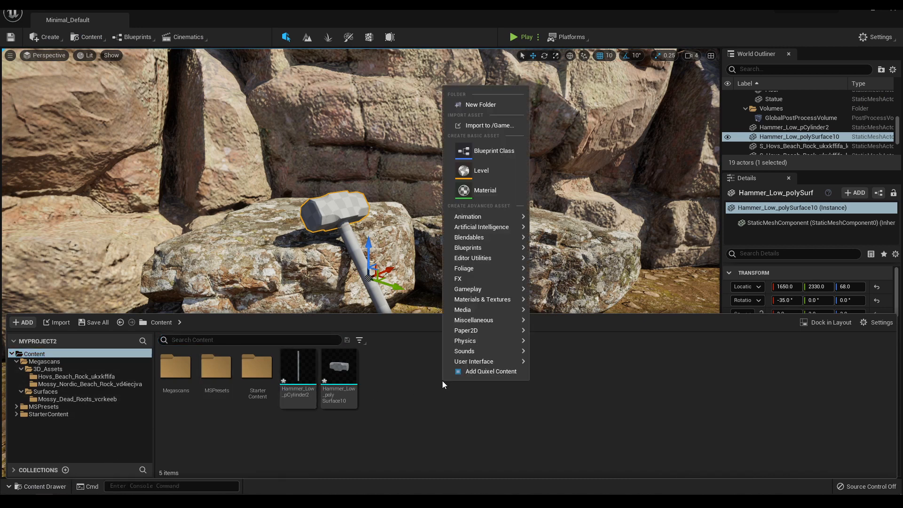
pyautogui.click(498, 105)
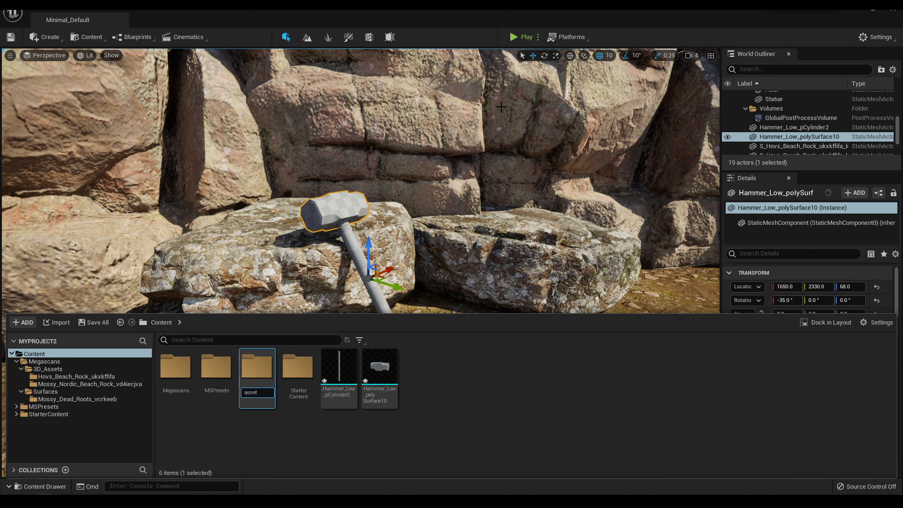
pyautogui.press('Return')
# Create a subfolder named textures inside the asset folder.
pyautogui.doubleClick(190, 379)
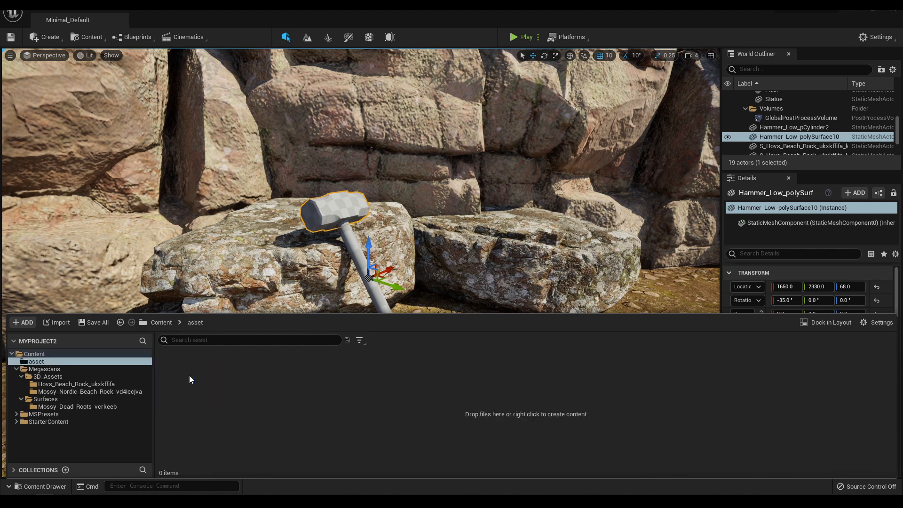
pyautogui.rightClick(196, 374)
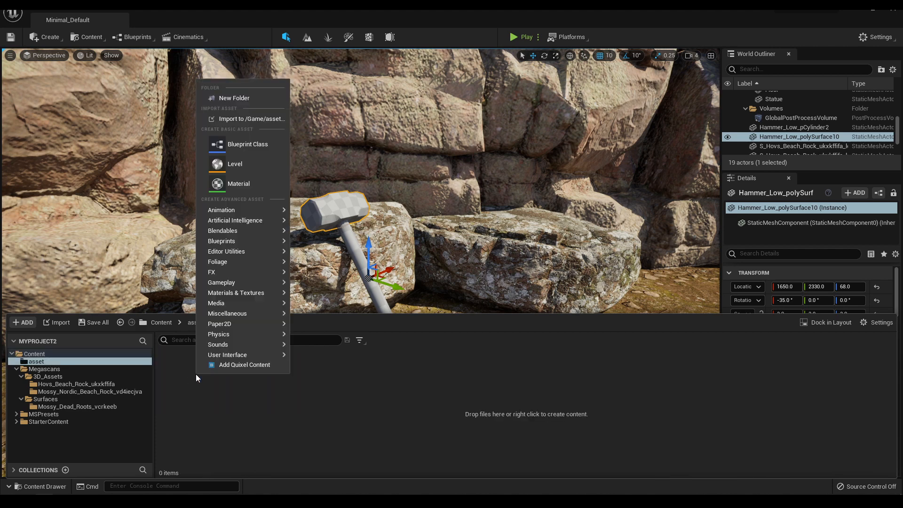
pyautogui.click(241, 99)
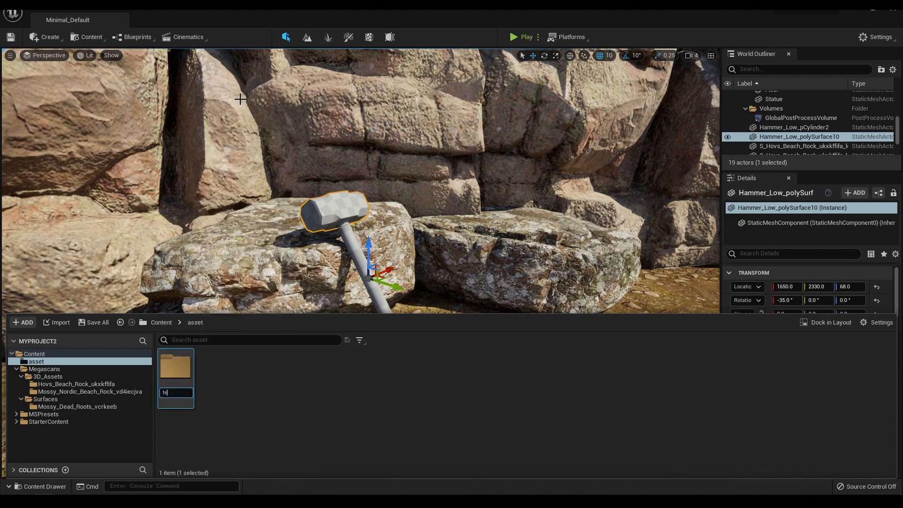
pyautogui.press('Return')
# Import the Hammer_Low FBX from File Explorer into the asset folder with Do Not Create Material, and clear the import log.
pyautogui.click(71, 498)
pyautogui.moveTo(324, 125); pyautogui.dragTo(304, 394)
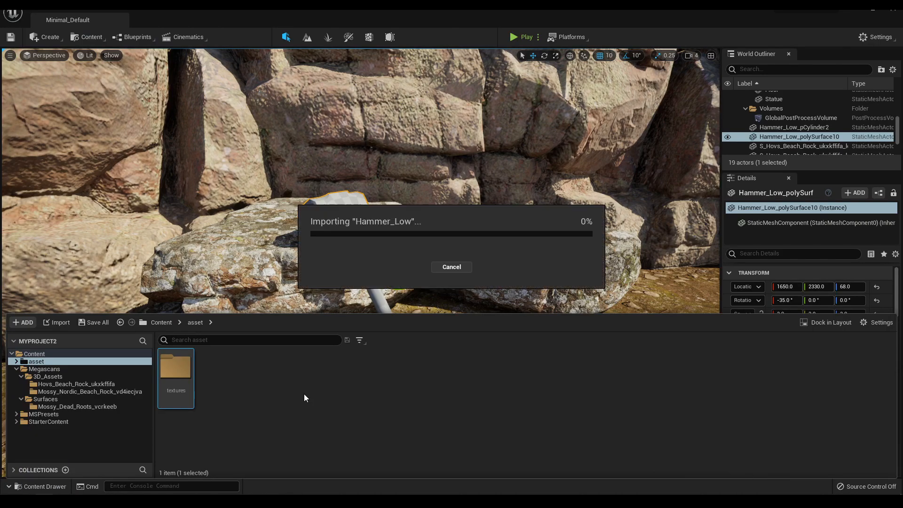
pyautogui.click(438, 348)
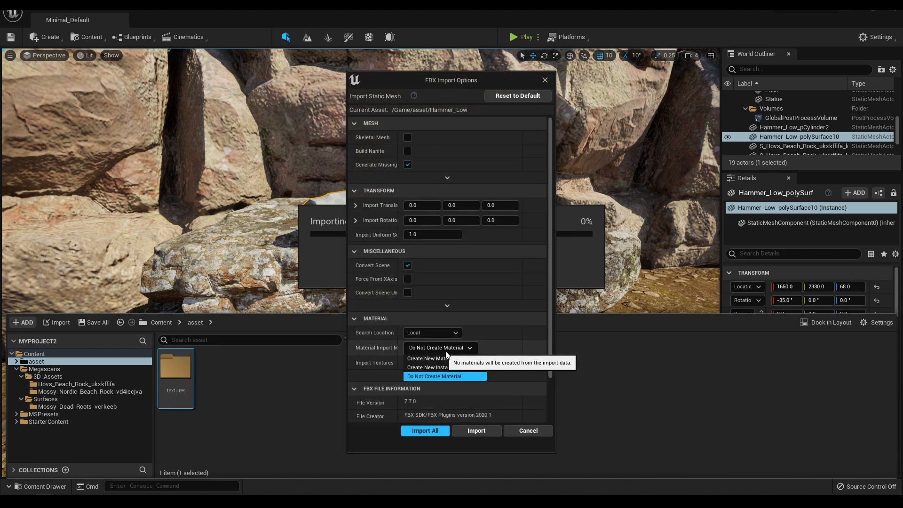
pyautogui.click(455, 377)
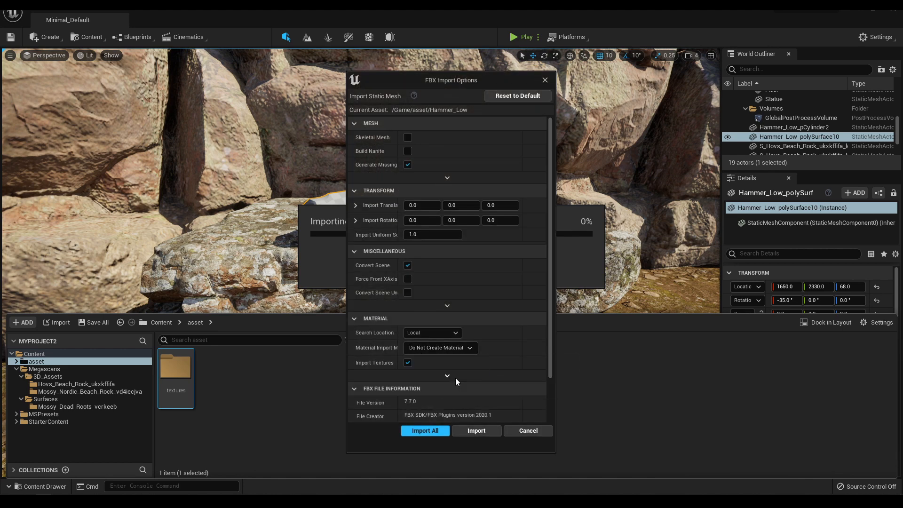
pyautogui.click(476, 431)
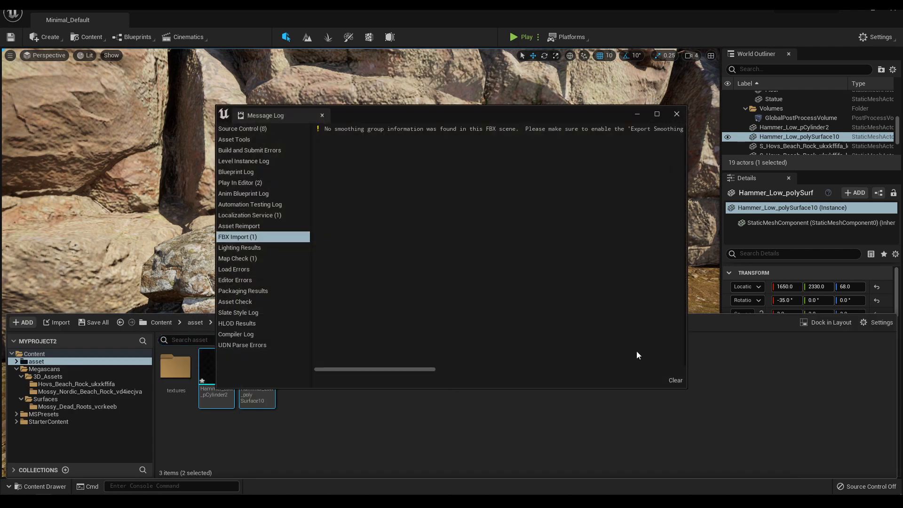
pyautogui.click(675, 380)
pyautogui.click(187, 466)
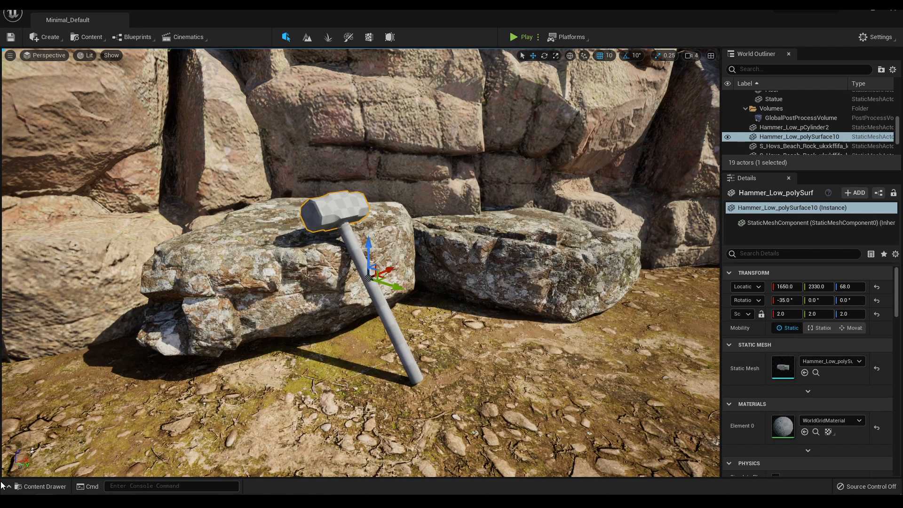
# Import all exported hammer textures from the UE5 folder into the textures folder and accept both normal map imports.
pyautogui.click(18, 487)
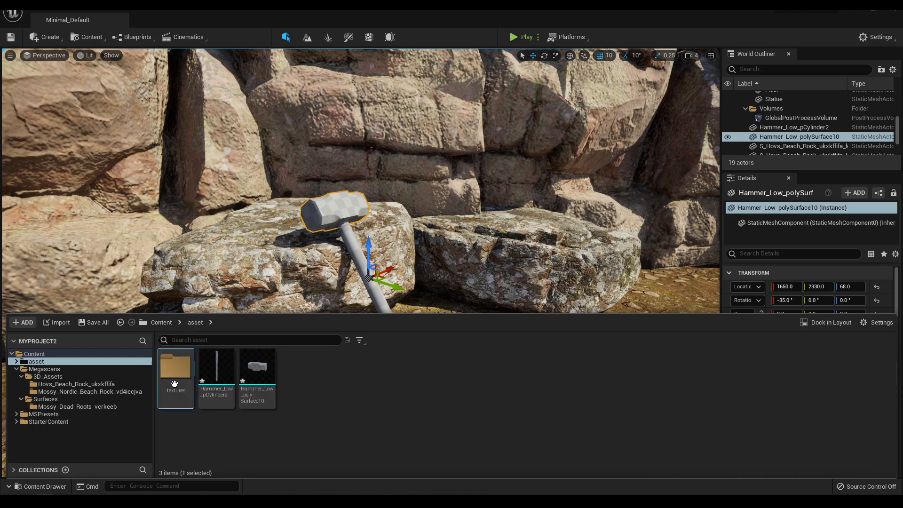
pyautogui.doubleClick(175, 369)
pyautogui.hotkey('alt', 'Tab')
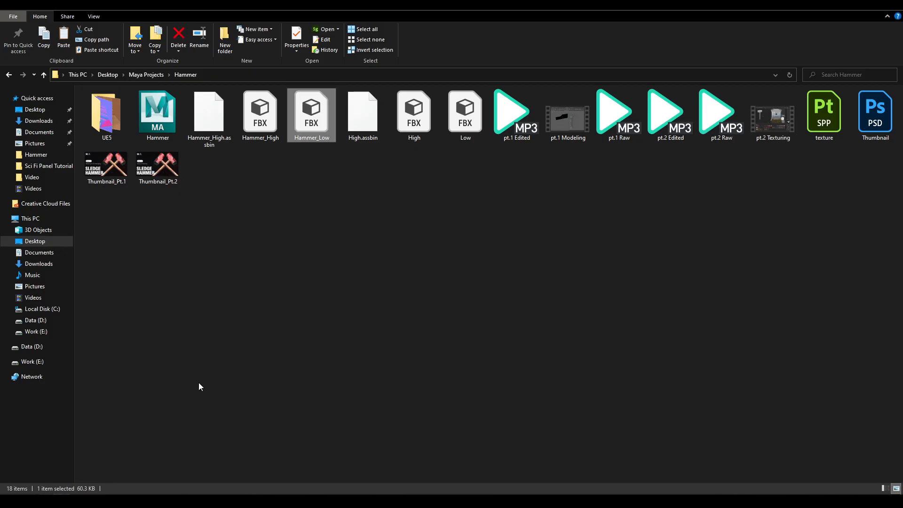
pyautogui.doubleClick(105, 115)
pyautogui.moveTo(302, 176); pyautogui.dragTo(419, 123)
pyautogui.moveTo(362, 131); pyautogui.dragTo(280, 409)
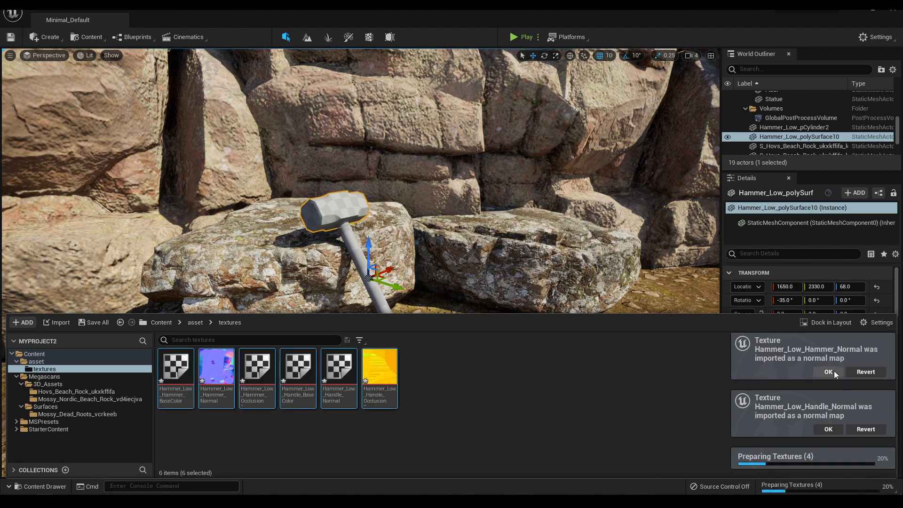
pyautogui.click(831, 371)
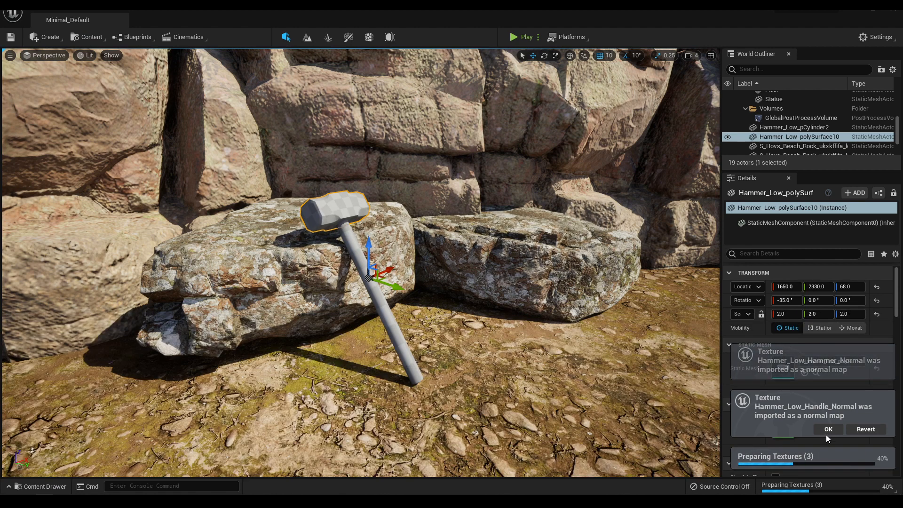
pyautogui.click(828, 430)
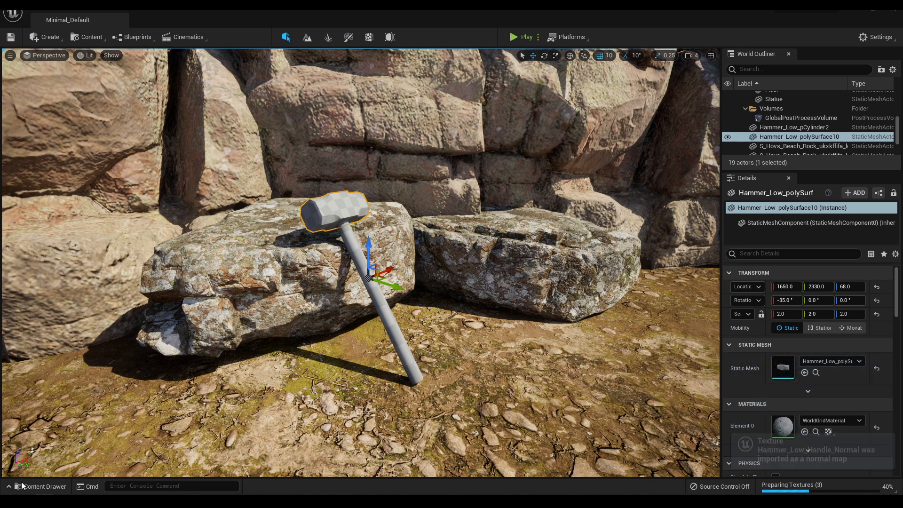
# Dock the content browser in the editor layout and open the asset folder.
pyautogui.click(41, 486)
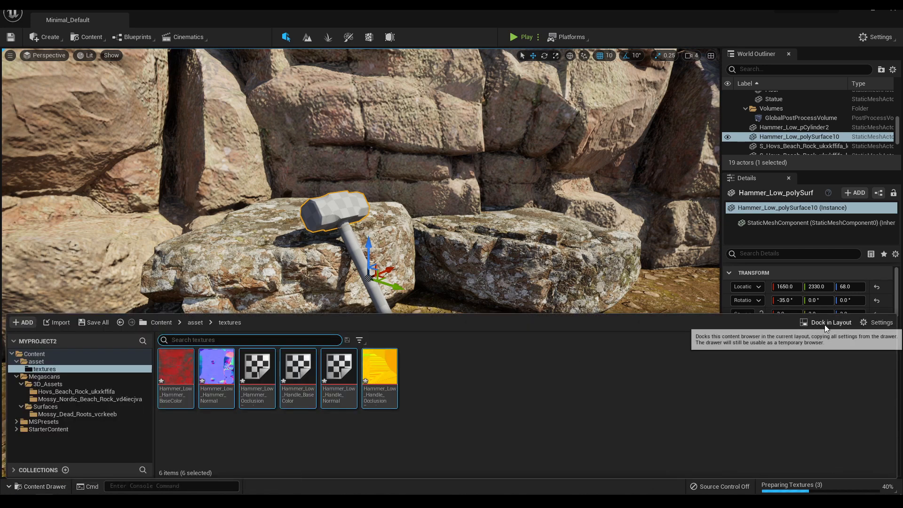
pyautogui.click(826, 323)
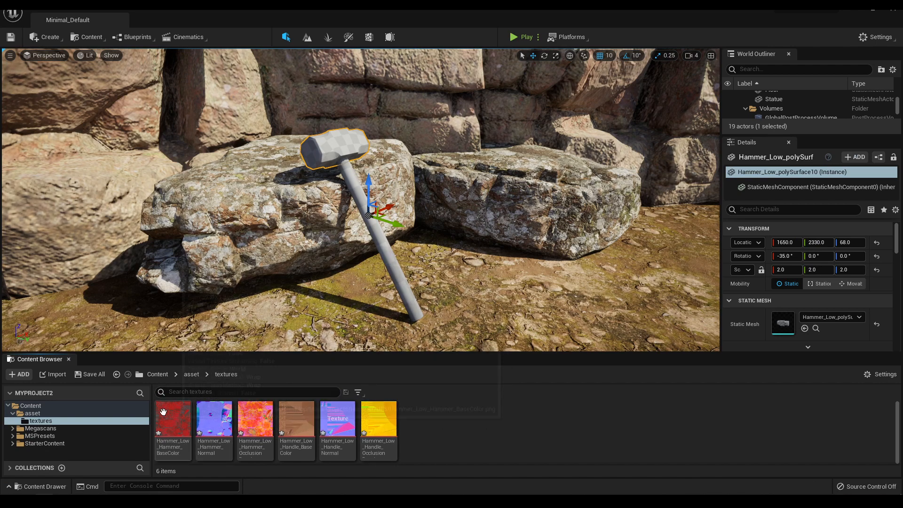
pyautogui.click(32, 413)
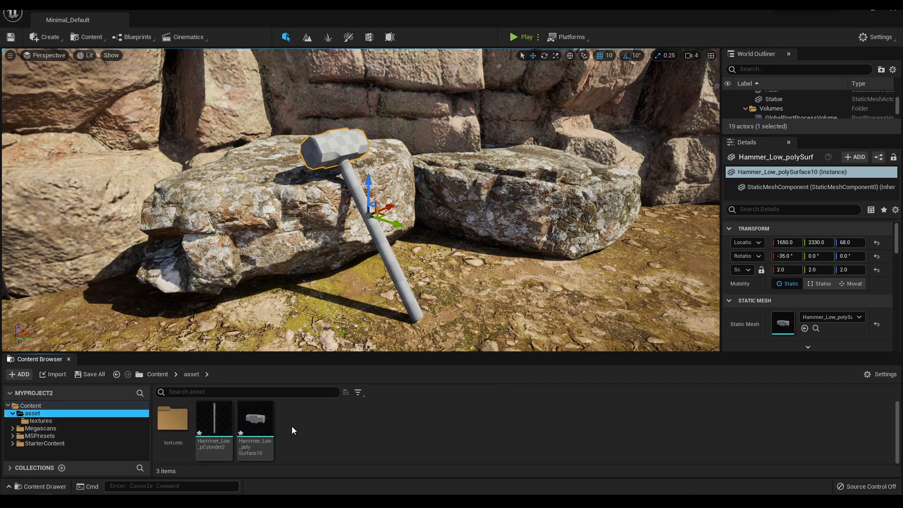
# Place a trial copy of both hammer meshes beside the existing hammer, rotate it -10°, scale it to 1.75, and delete it.
pyautogui.click(255, 420)
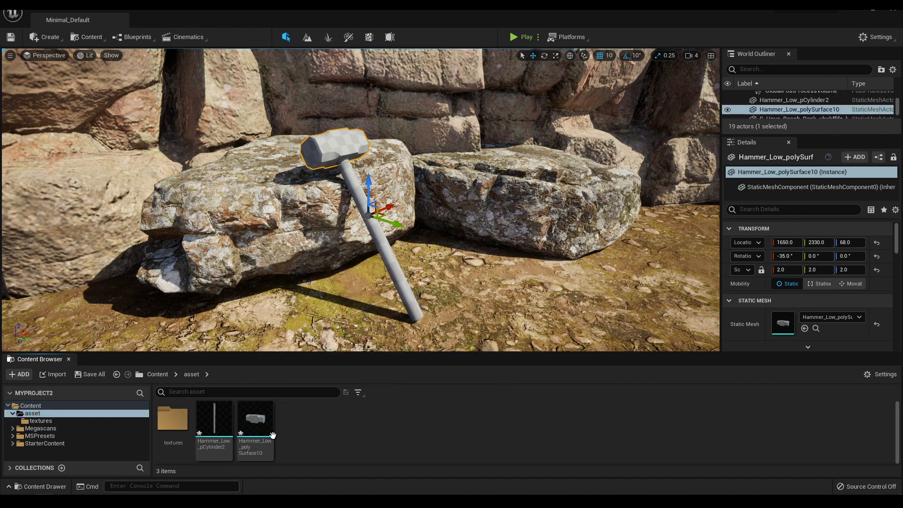
pyautogui.moveTo(207, 433); pyautogui.dragTo(554, 192)
pyautogui.press('e')
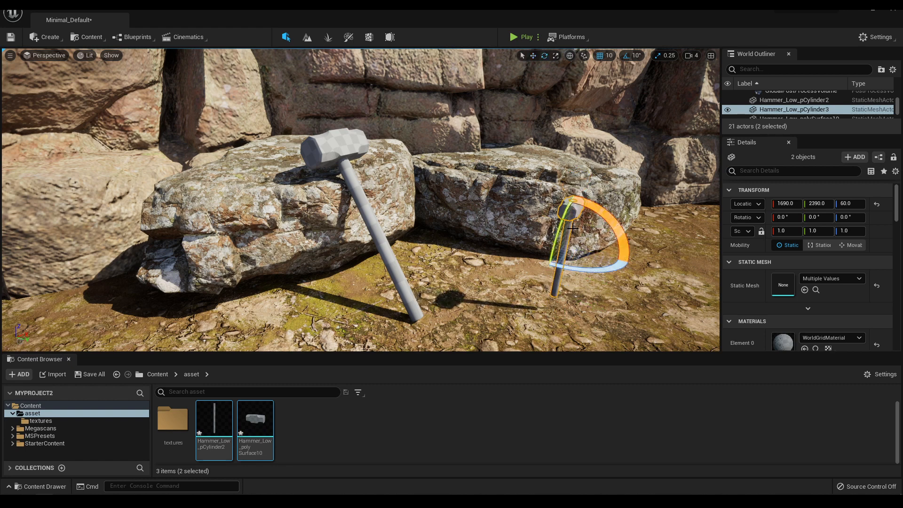
pyautogui.moveTo(612, 225); pyautogui.dragTo(585, 243)
pyautogui.press('r')
pyautogui.press('w')
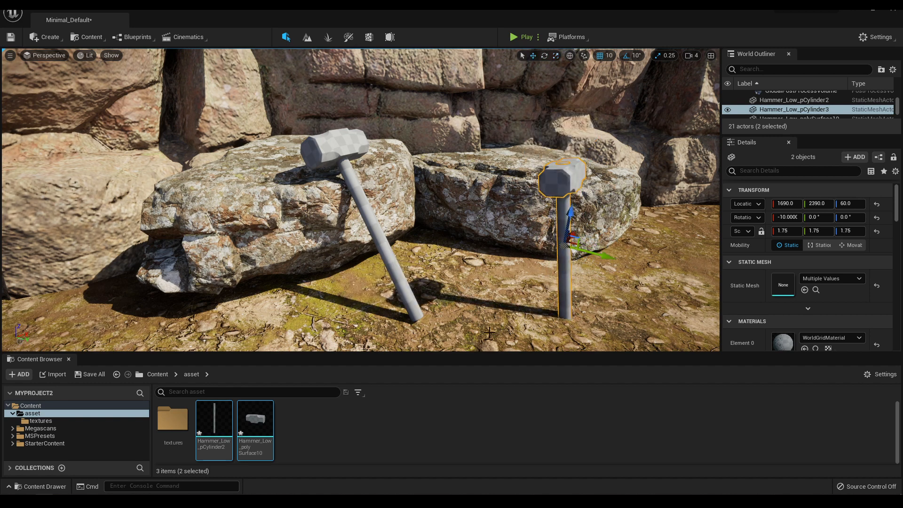
pyautogui.press('Delete')
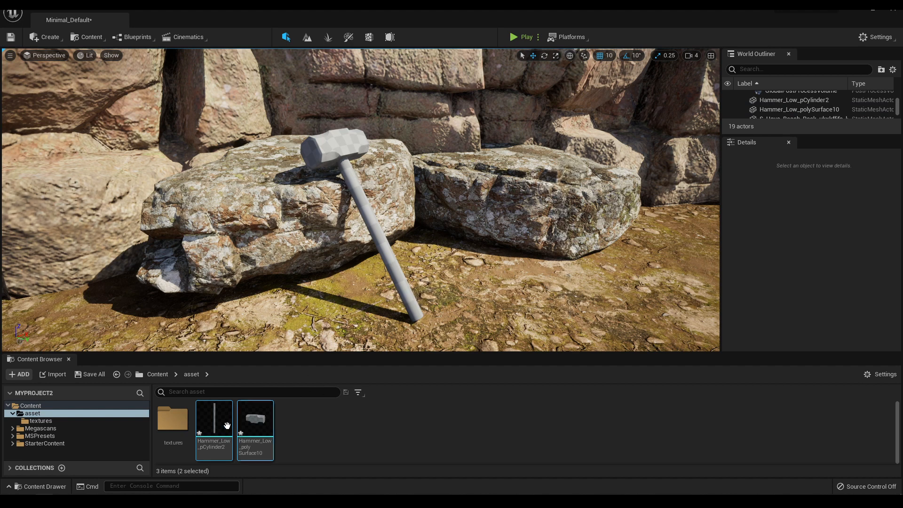
# Create a material named Hammer in the textures folder.
pyautogui.doubleClick(173, 419)
pyautogui.rightClick(532, 426)
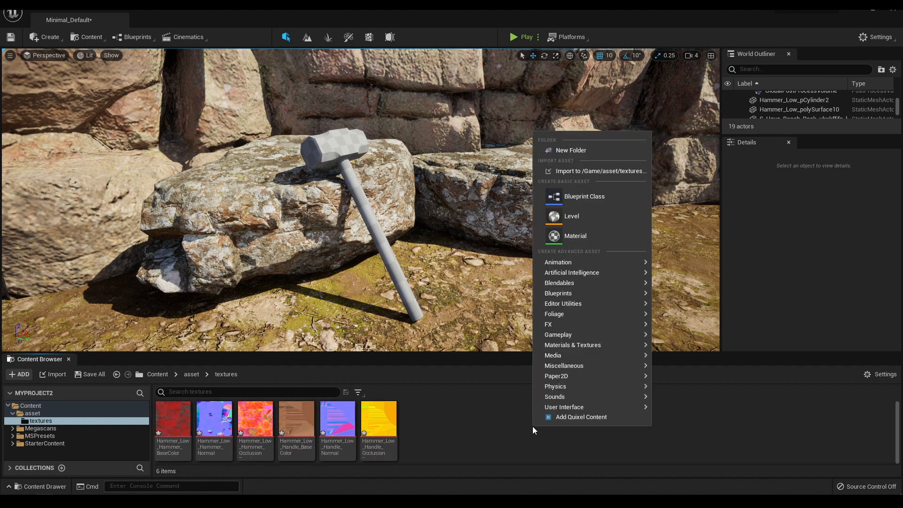
pyautogui.rightClick(496, 416)
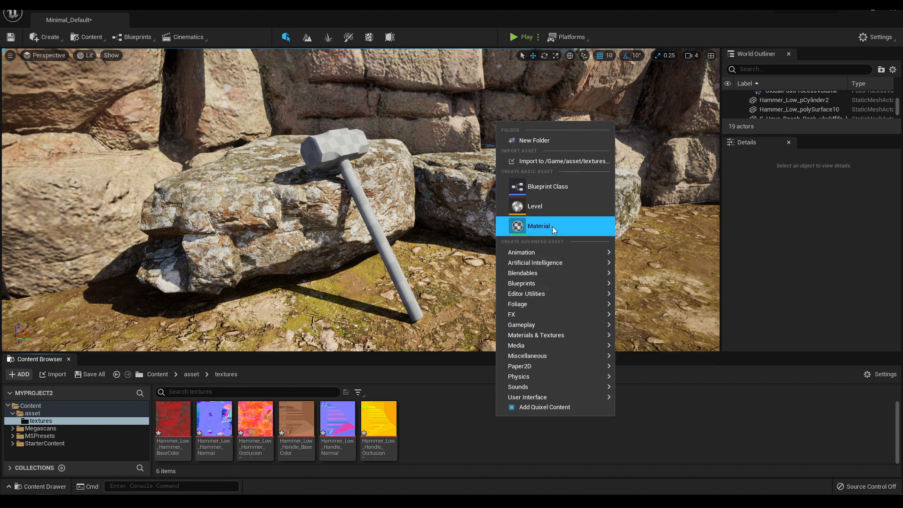
pyautogui.click(565, 226)
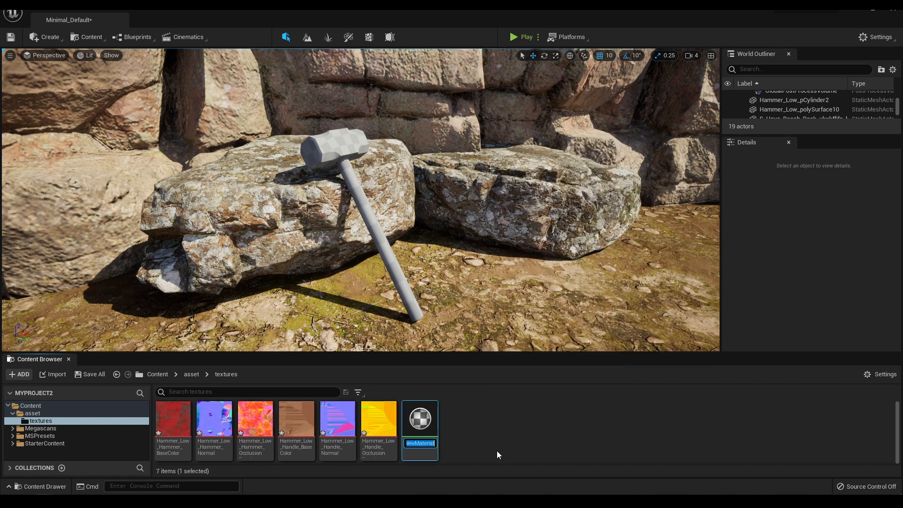
pyautogui.write('Hammer')
pyautogui.press('Return')
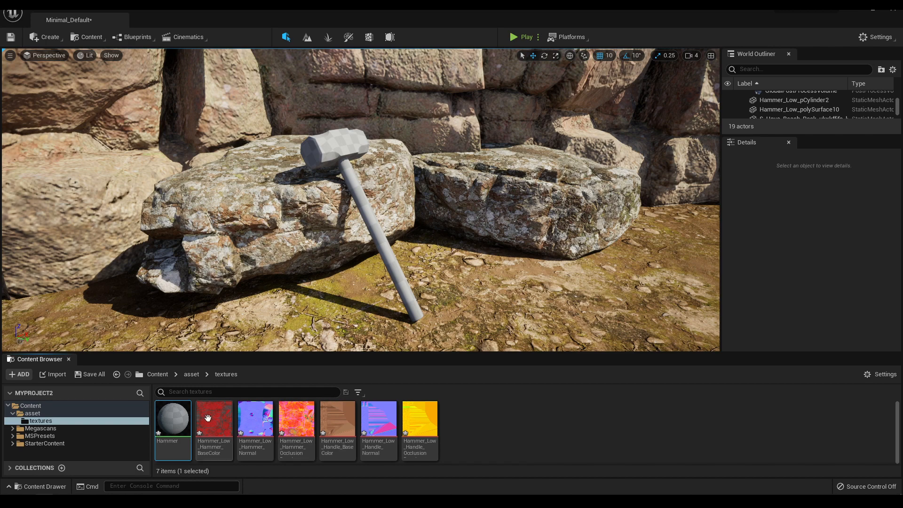
# Open the Hammer material and add the hammer head's BaseColor, Normal and OcclusionRoughnessMetallic textures to its graph.
pyautogui.doubleClick(178, 428)
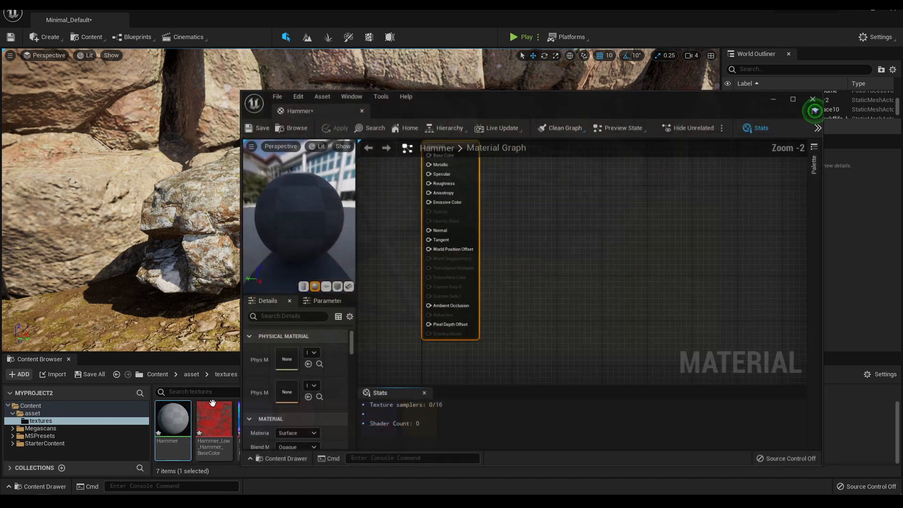
pyautogui.moveTo(436, 100); pyautogui.dragTo(591, 66)
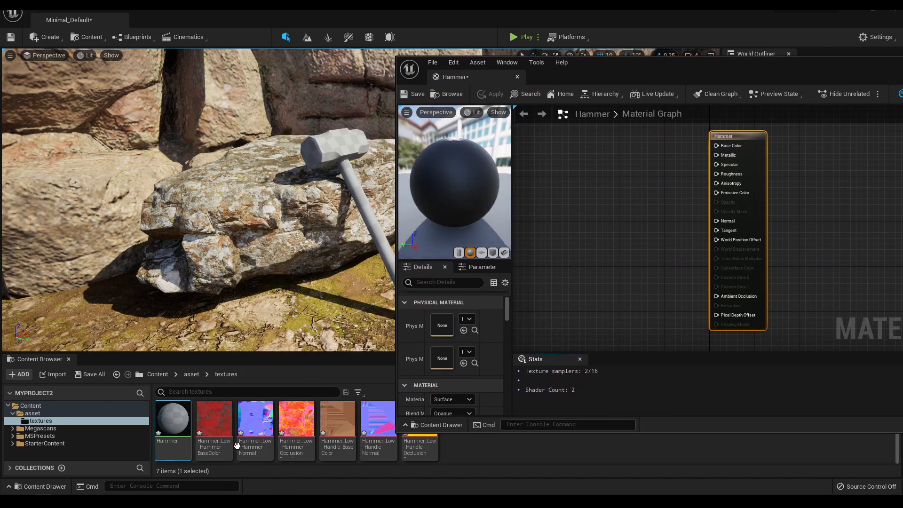
pyautogui.click(214, 421)
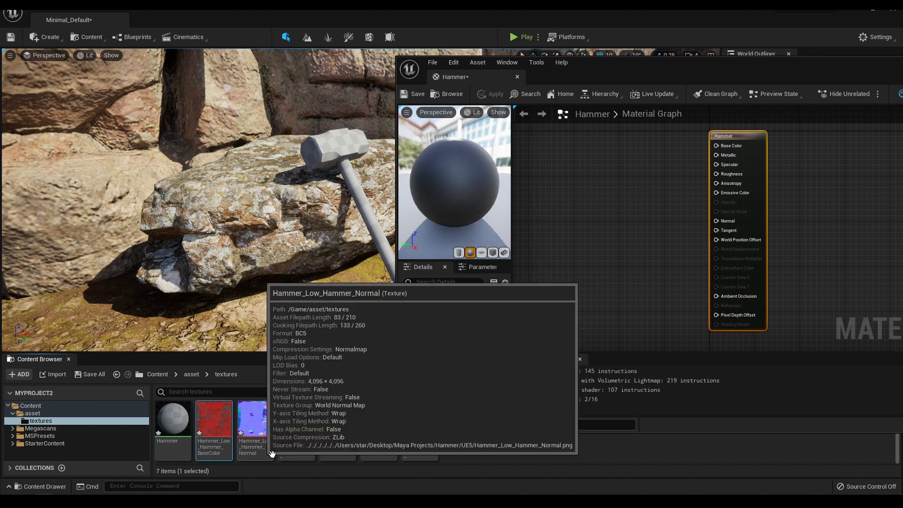
pyautogui.keyDown('ctrl'); pyautogui.click(254, 425); pyautogui.keyUp('ctrl')
pyautogui.keyDown('ctrl'); pyautogui.click(297, 426); pyautogui.keyUp('ctrl')
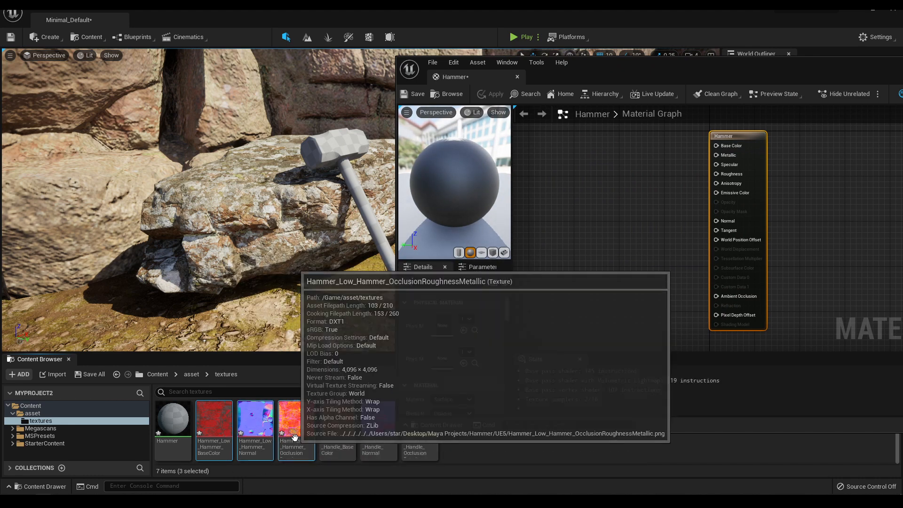
pyautogui.moveTo(296, 427); pyautogui.dragTo(568, 199)
pyautogui.moveTo(632, 67); pyautogui.dragTo(435, 65)
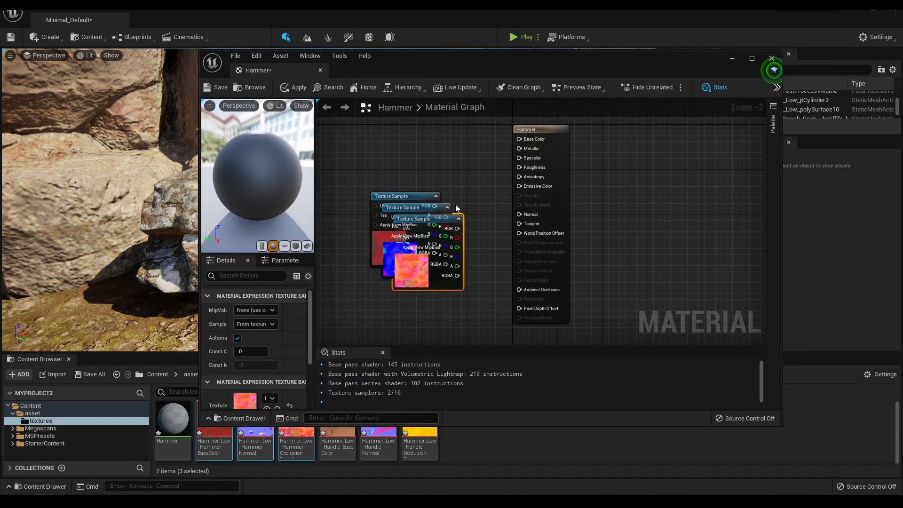
# Spread the three overlapping texture samples into a vertical column beside the Hammer node and maximize the material editor.
pyautogui.scroll(1, 456, 202)
pyautogui.moveTo(395, 191); pyautogui.dragTo(416, 115)
pyautogui.moveTo(406, 239); pyautogui.dragTo(401, 331)
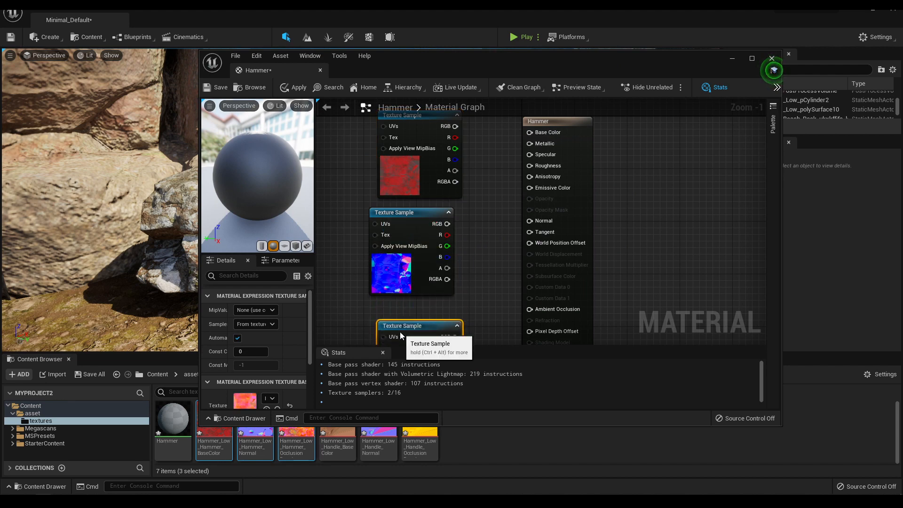
pyautogui.moveTo(410, 211); pyautogui.dragTo(418, 218)
pyautogui.moveTo(447, 172); pyautogui.dragTo(450, 192, button='right')
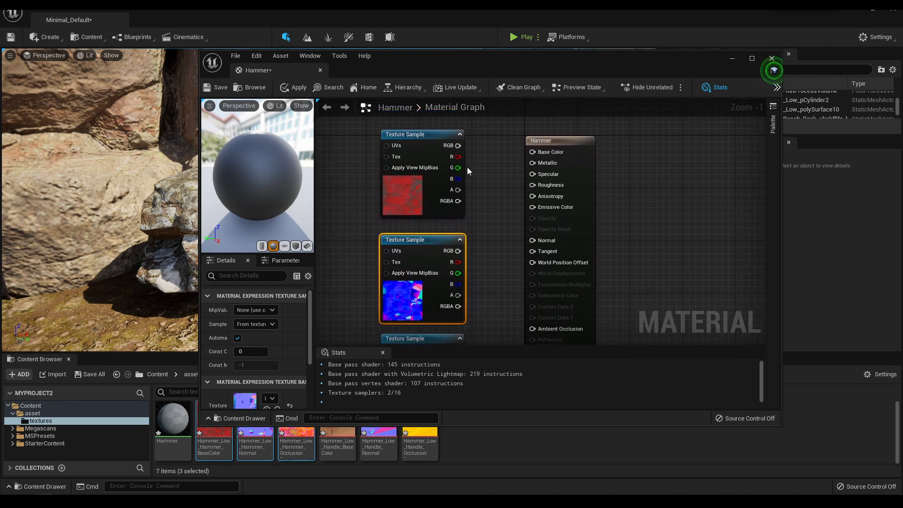
pyautogui.doubleClick(440, 58)
pyautogui.moveTo(357, 111); pyautogui.dragTo(389, 157, button='right')
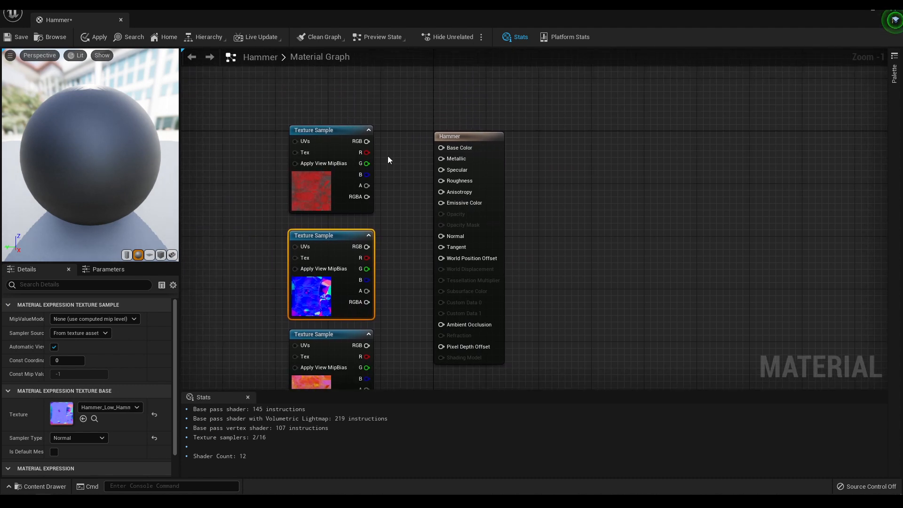
# Connect the base color sample's RGB output to Base Color and the normal map sample's RGB output to Normal.
pyautogui.moveTo(367, 142); pyautogui.dragTo(441, 148)
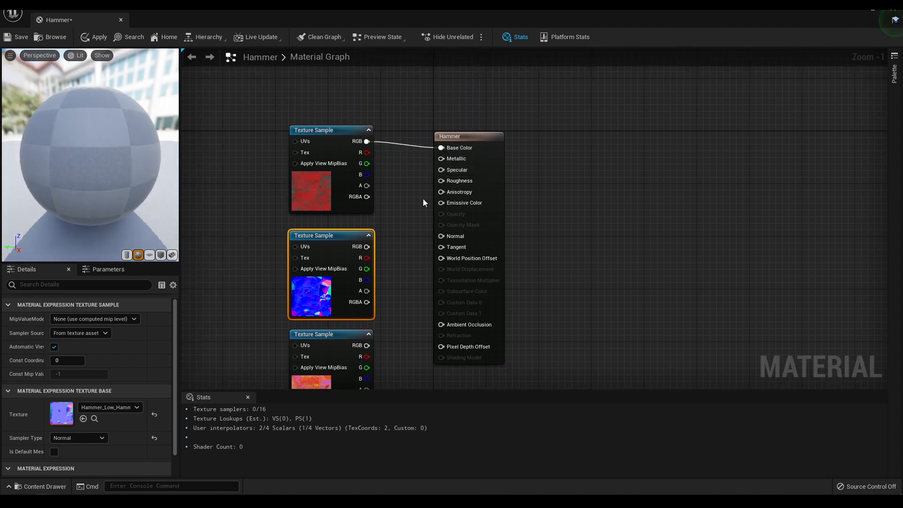
pyautogui.click(388, 255)
pyautogui.moveTo(388, 254); pyautogui.dragTo(371, 167, button='right')
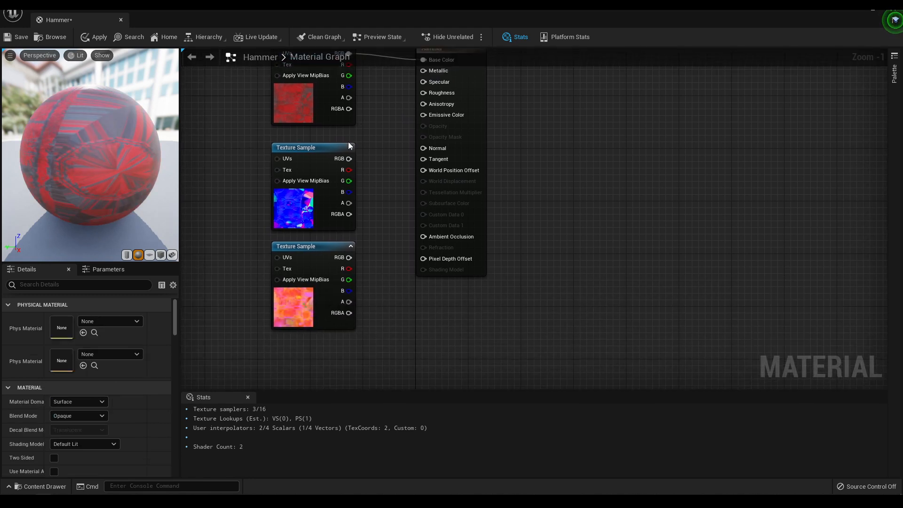
pyautogui.moveTo(349, 159); pyautogui.dragTo(424, 148)
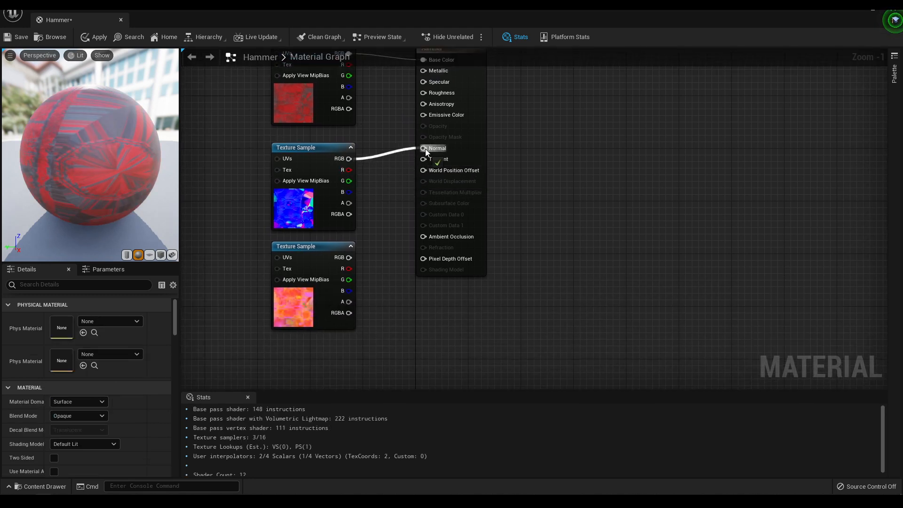
pyautogui.moveTo(402, 253); pyautogui.dragTo(385, 235, button='right')
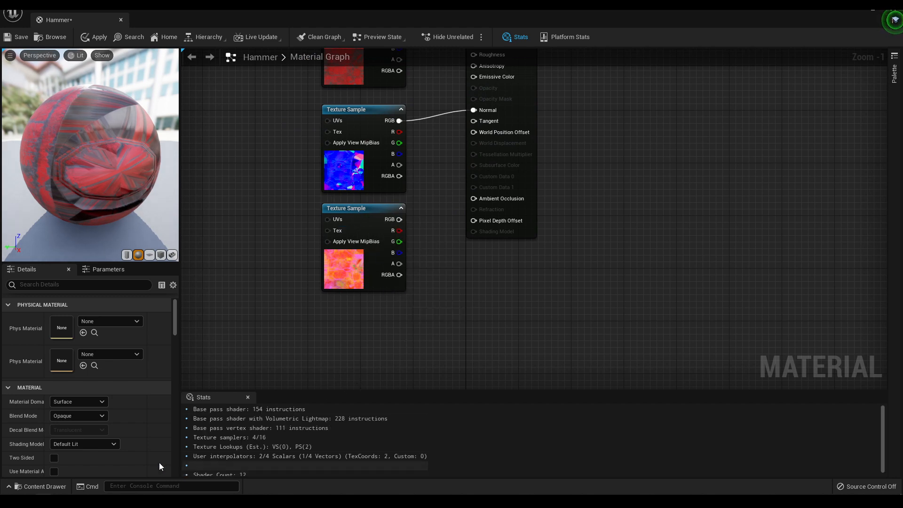
# Connect the OcclusionRoughnessMetallic sample's R output to Ambient Occlusion, G to Roughness and B to Metallic.
pyautogui.click(856, 11)
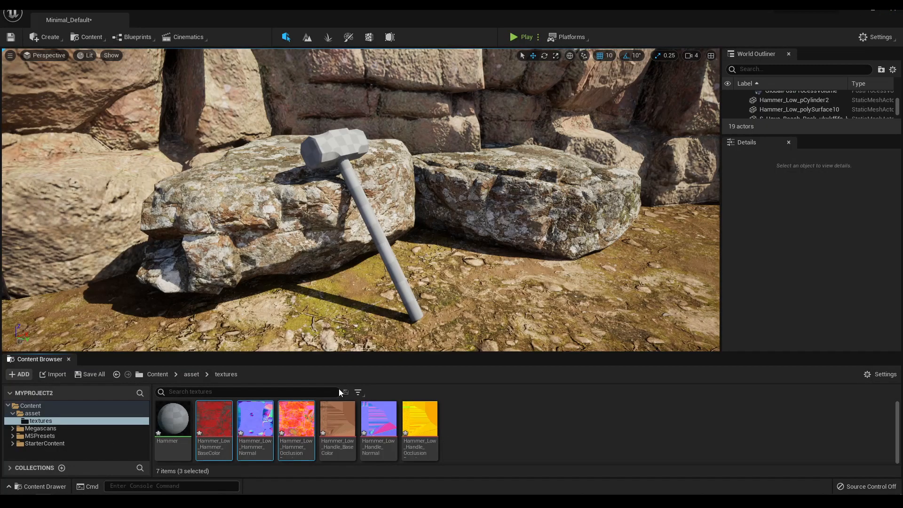
pyautogui.moveTo(298, 452)
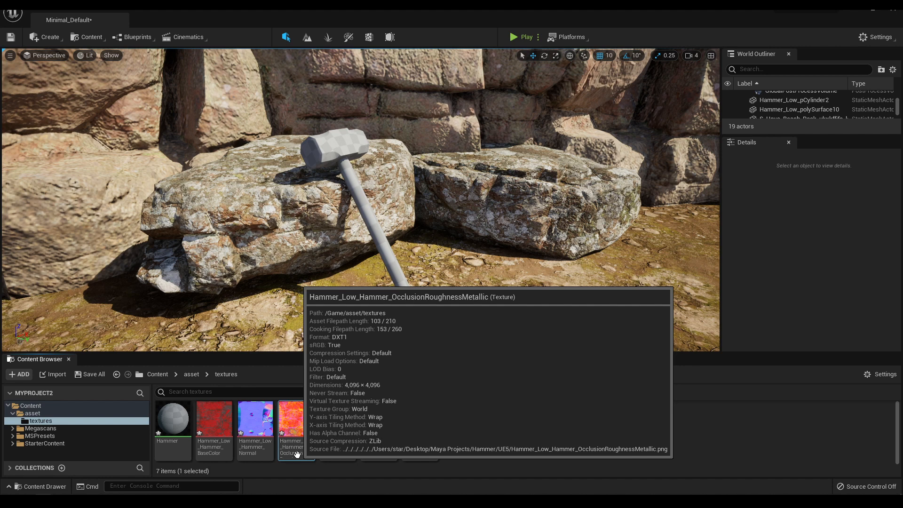
pyautogui.moveTo(96, 470)
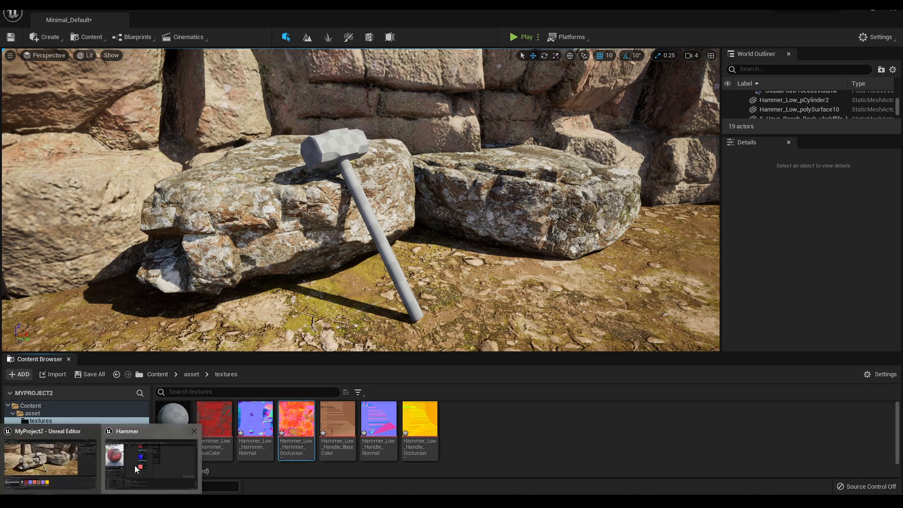
pyautogui.click(136, 469)
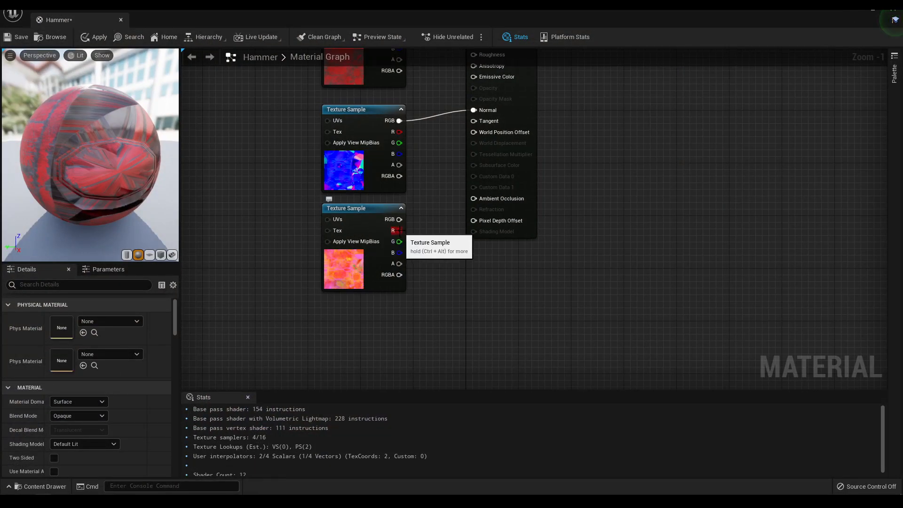
pyautogui.moveTo(402, 233); pyautogui.dragTo(489, 199)
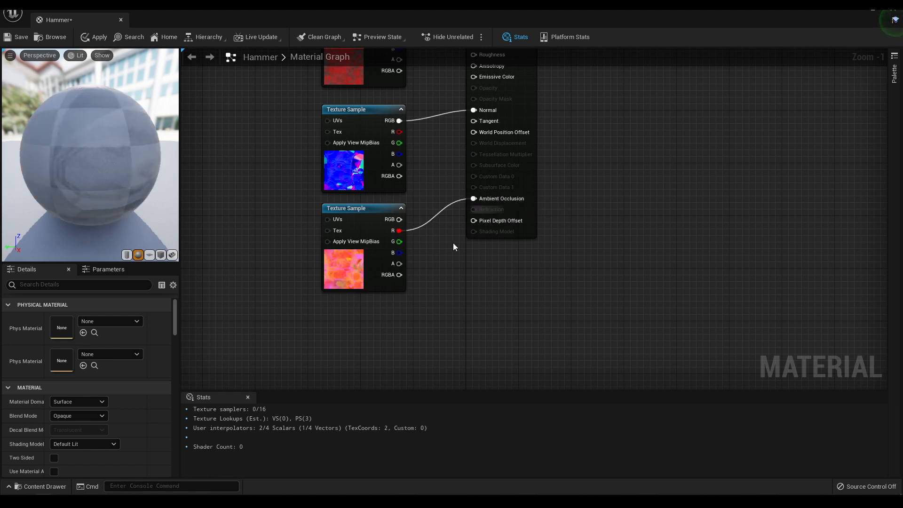
pyautogui.moveTo(453, 243); pyautogui.dragTo(451, 314, button='right')
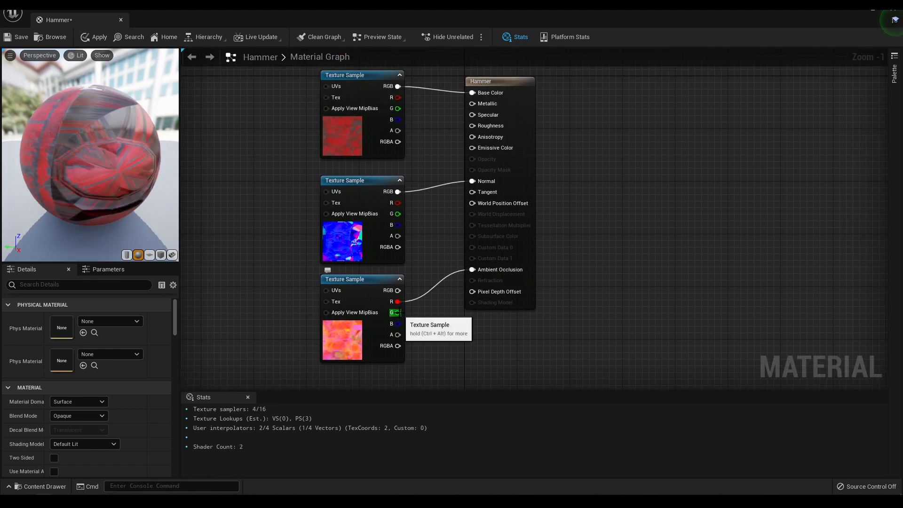
pyautogui.moveTo(396, 313); pyautogui.dragTo(483, 123)
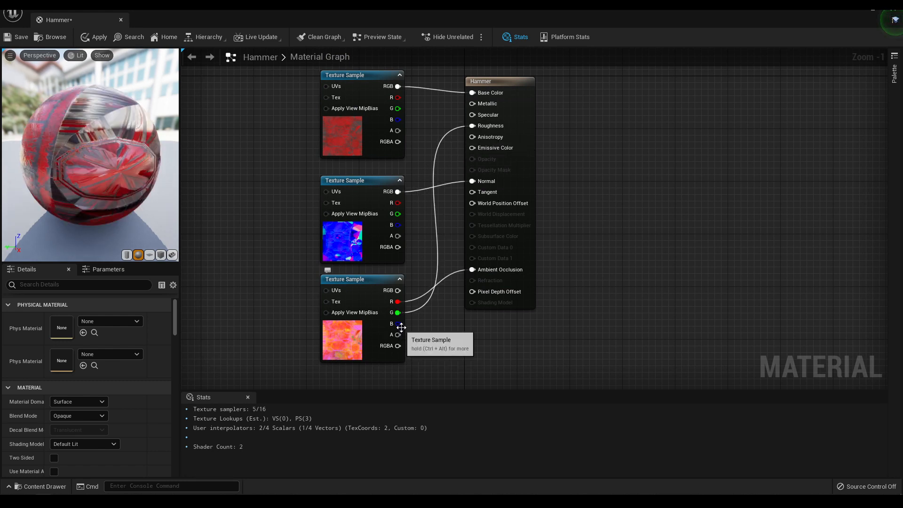
pyautogui.moveTo(398, 324); pyautogui.dragTo(475, 104)
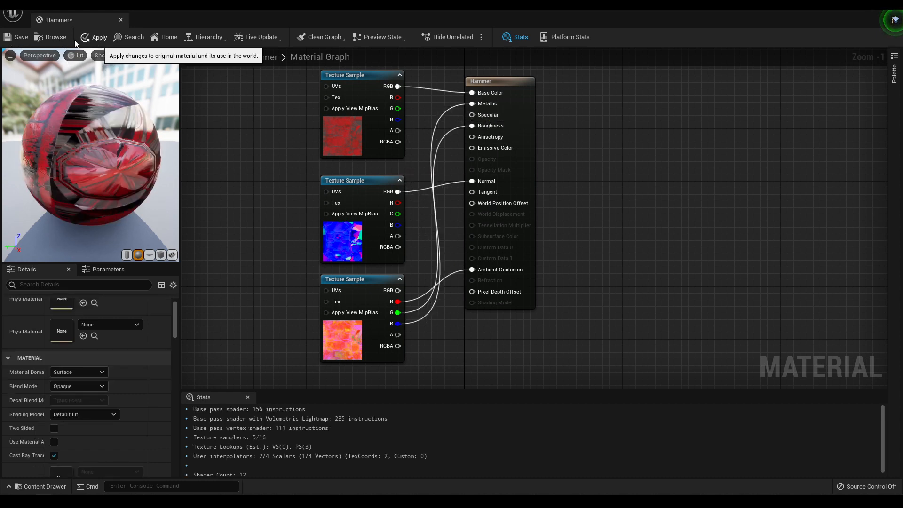
# Save and close the Hammer material, and assign it to the hammer head in the scene.
pyautogui.click(7, 37)
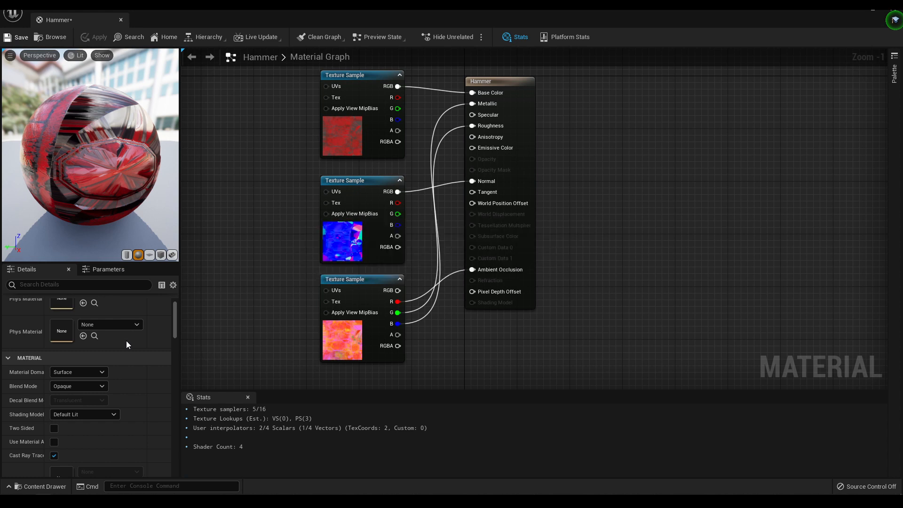
pyautogui.click(893, 11)
pyautogui.click(176, 428)
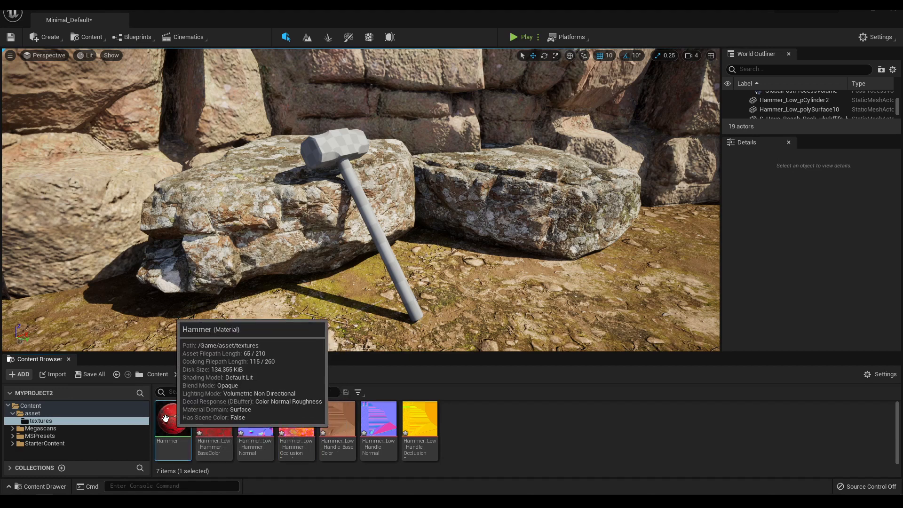
pyautogui.moveTo(176, 428); pyautogui.dragTo(319, 152)
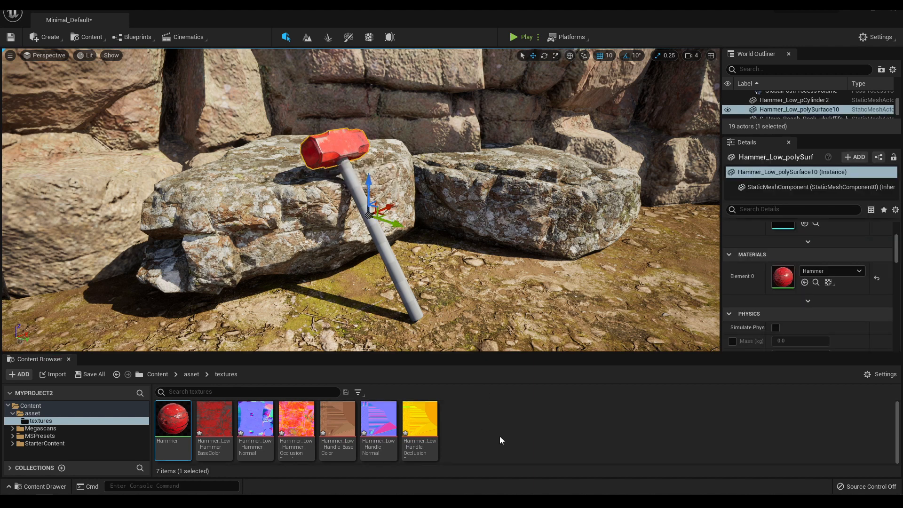
# Create a new material named Wood in the textures folder.
pyautogui.rightClick(502, 416)
pyautogui.click(539, 227)
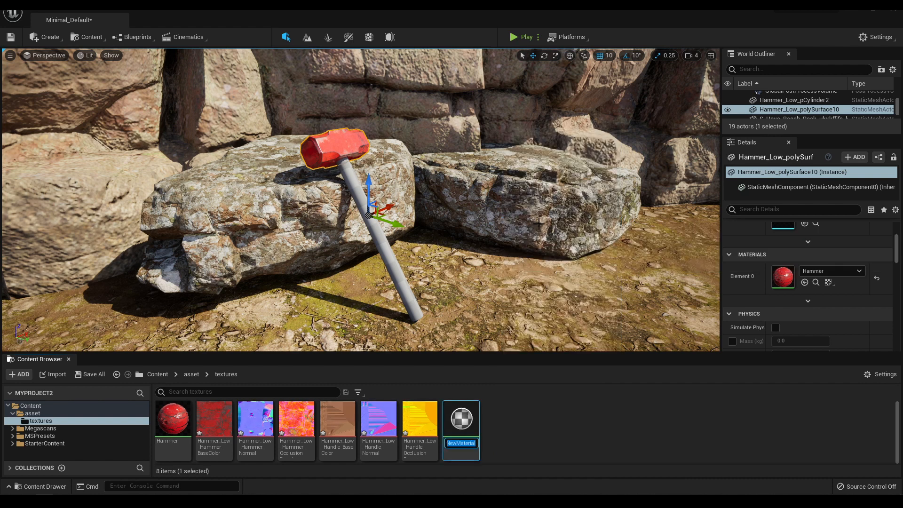
pyautogui.write('Wood')
pyautogui.press('Return')
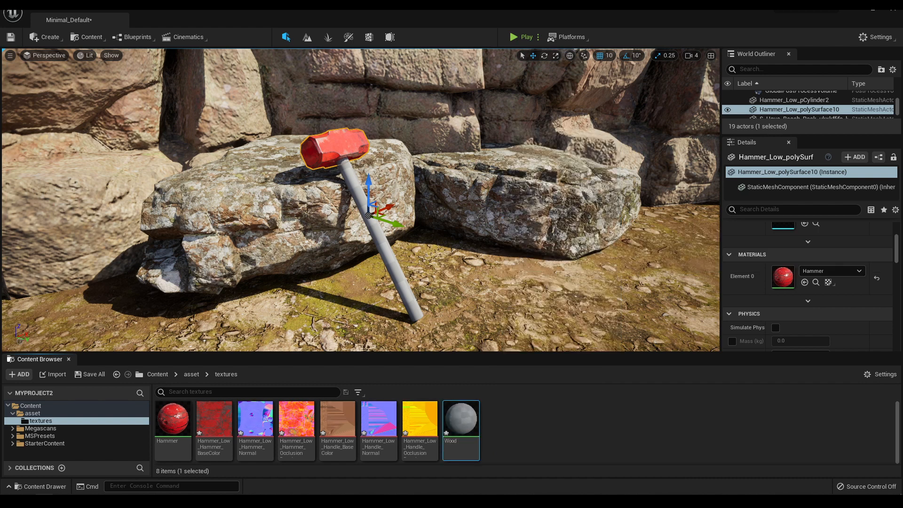
# Open the Wood material and add the handle's BaseColor, Normal and OcclusionRoughnessMetallic textures to its graph.
pyautogui.doubleClick(460, 421)
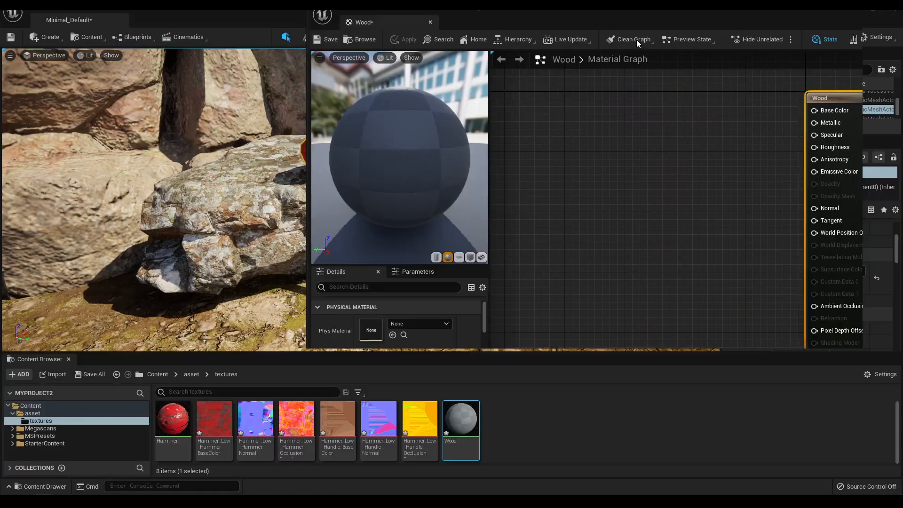
pyautogui.moveTo(636, 39); pyautogui.dragTo(727, 60)
pyautogui.click(347, 425)
pyautogui.keyDown('ctrl'); pyautogui.click(378, 430); pyautogui.keyUp('ctrl')
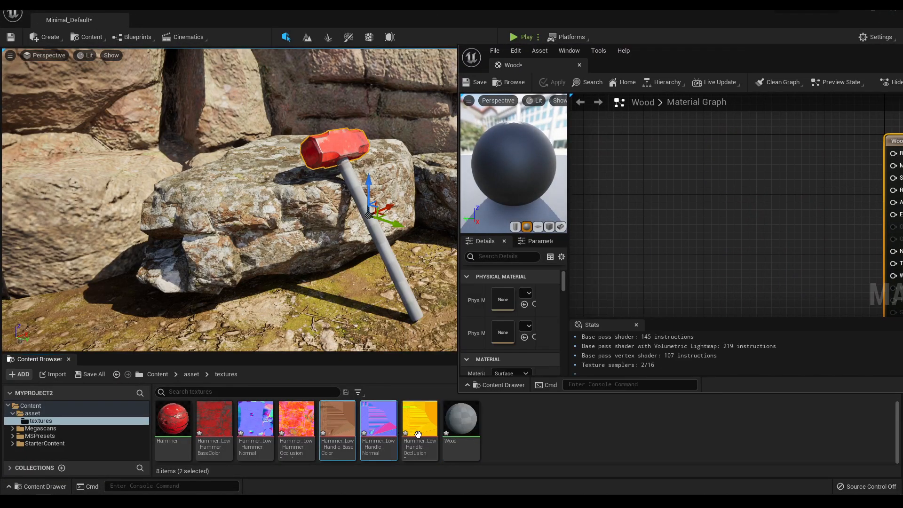
pyautogui.keyDown('ctrl'); pyautogui.click(418, 434); pyautogui.keyUp('ctrl')
pyautogui.moveTo(418, 434); pyautogui.dragTo(679, 181)
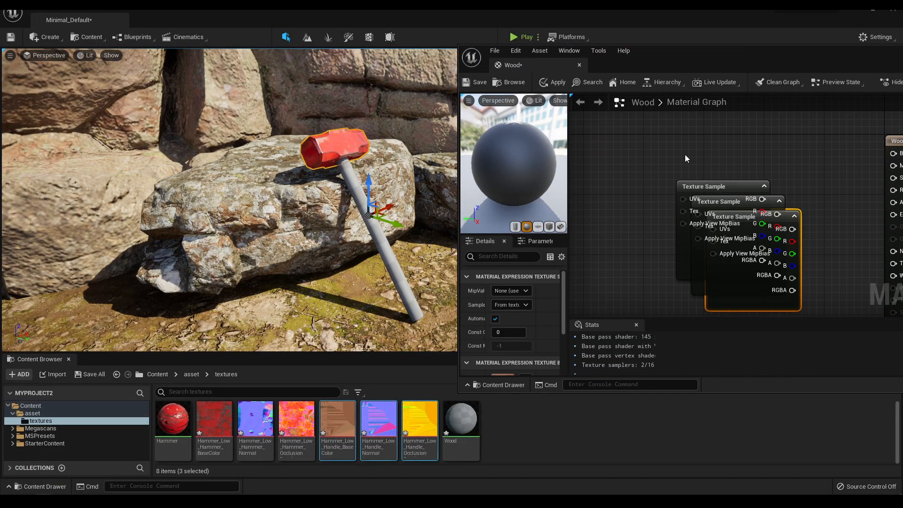
# Spread the three texture samples into a column and connect the base color's RGB to Base Color and the normal map's RGB to Normal.
pyautogui.doubleClick(735, 53)
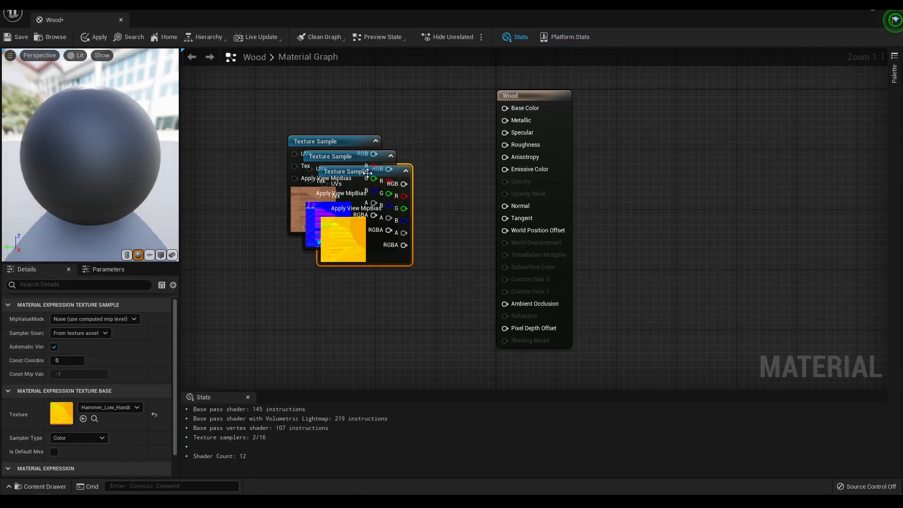
pyautogui.moveTo(367, 173); pyautogui.dragTo(366, 286)
pyautogui.moveTo(345, 137); pyautogui.dragTo(345, 72)
pyautogui.moveTo(358, 157); pyautogui.dragTo(339, 180)
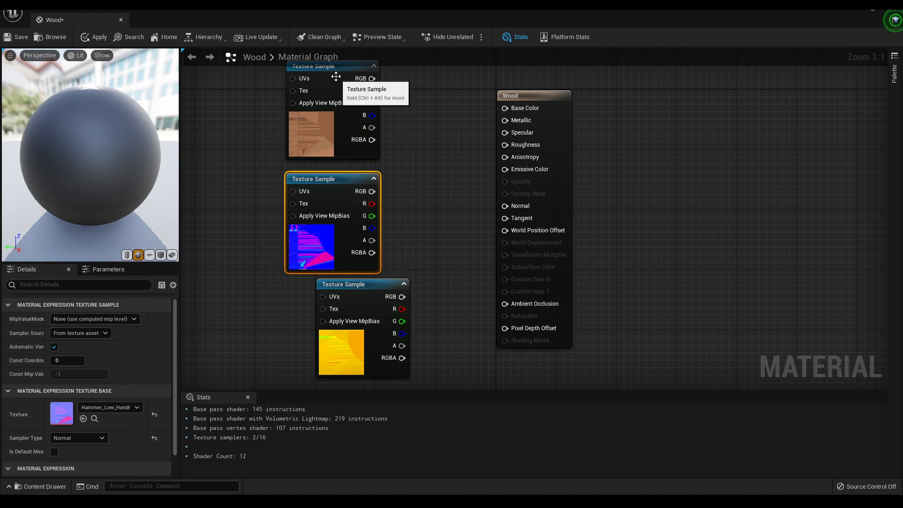
pyautogui.moveTo(335, 76); pyautogui.dragTo(505, 108)
pyautogui.moveTo(371, 191); pyautogui.dragTo(505, 206)
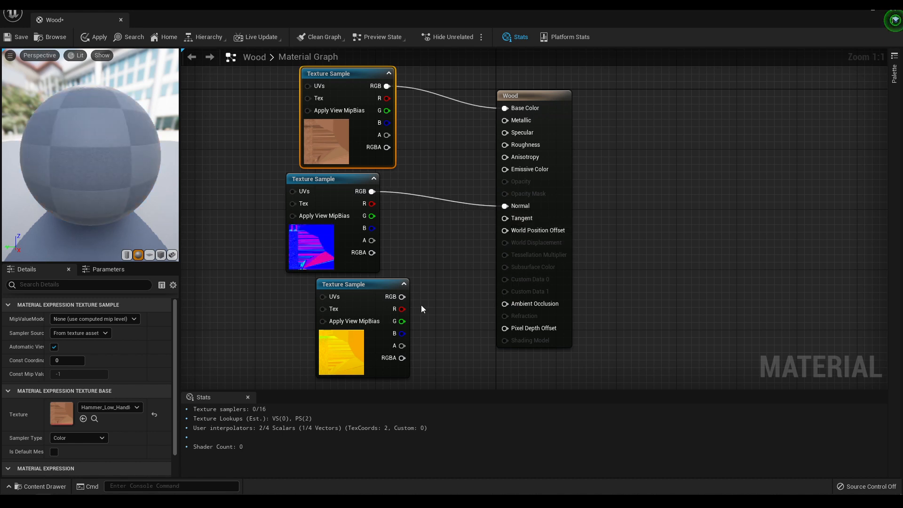
# Connect the handle's OcclusionRoughnessMetallic sample to the Wood node: R to Ambient Occlusion, G to Roughness and B to Metallic.
pyautogui.moveTo(351, 284); pyautogui.dragTo(336, 285)
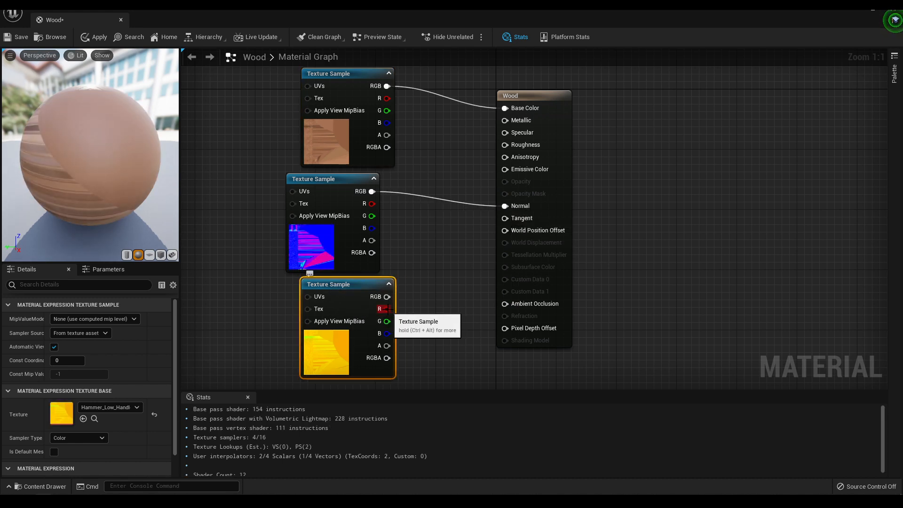
pyautogui.moveTo(386, 309); pyautogui.dragTo(505, 146)
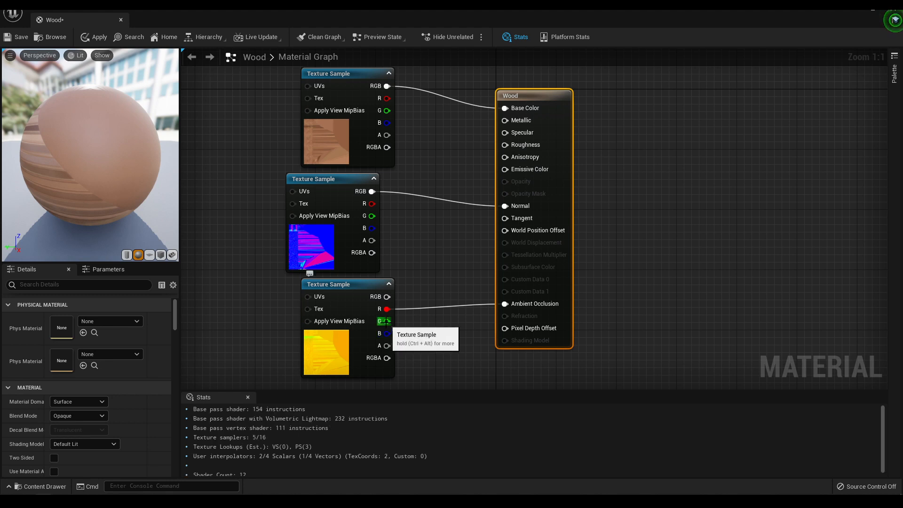
pyautogui.moveTo(386, 321); pyautogui.dragTo(504, 145)
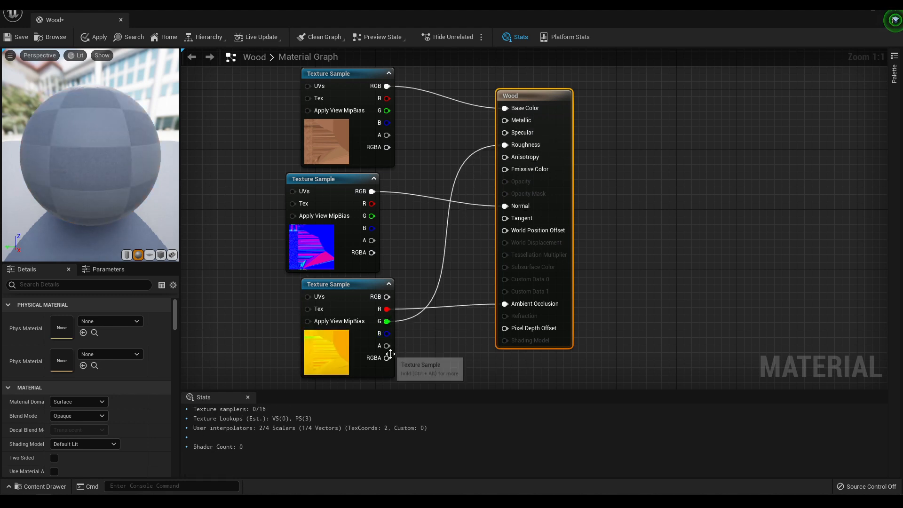
pyautogui.moveTo(387, 347); pyautogui.dragTo(511, 123)
pyautogui.click(416, 336)
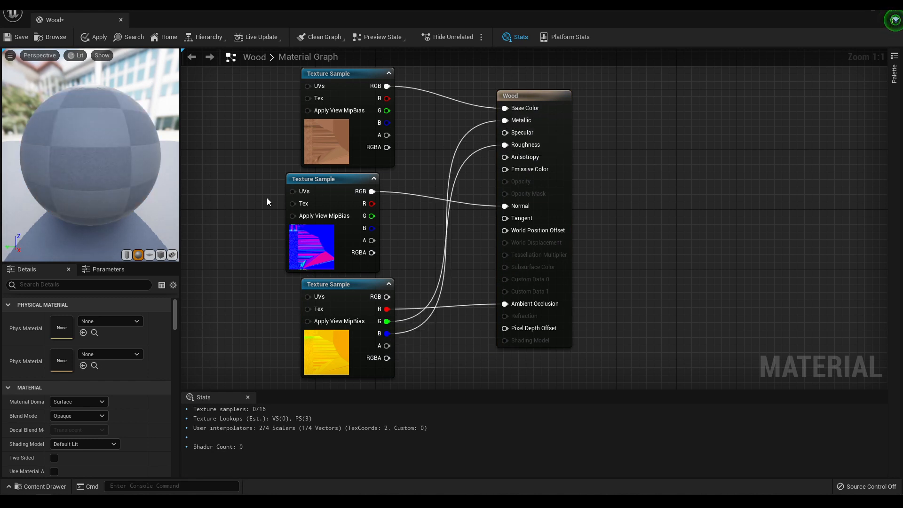
# Apply, save and close the Wood material, and assign it to the hammer handle in the scene.
pyautogui.click(86, 34)
pyautogui.click(19, 36)
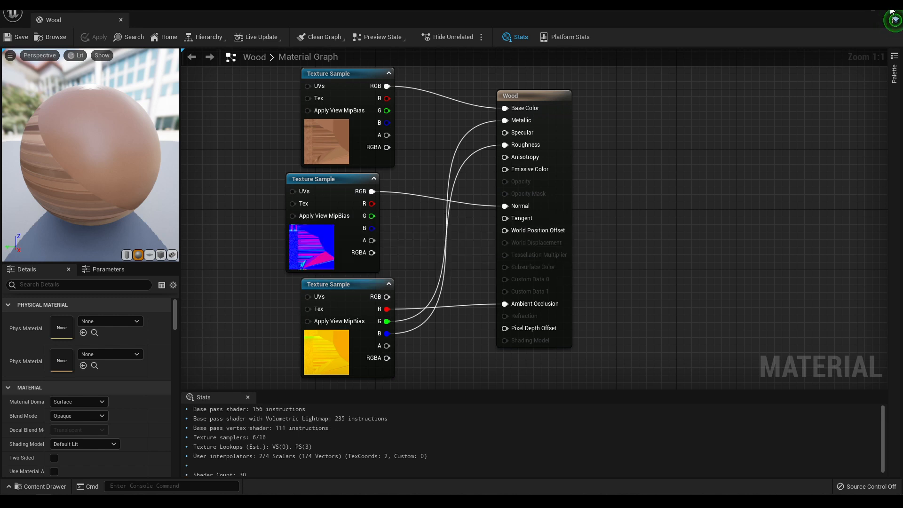
pyautogui.click(892, 10)
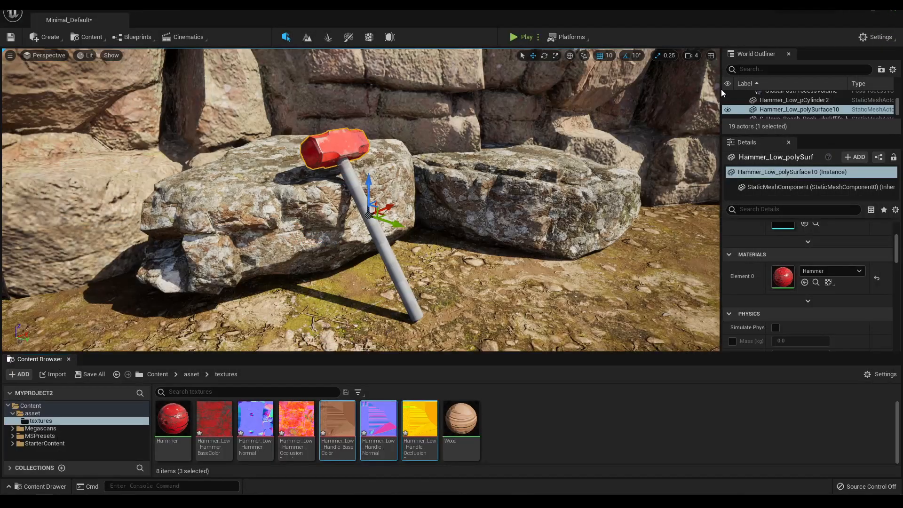
pyautogui.moveTo(470, 427); pyautogui.dragTo(388, 255)
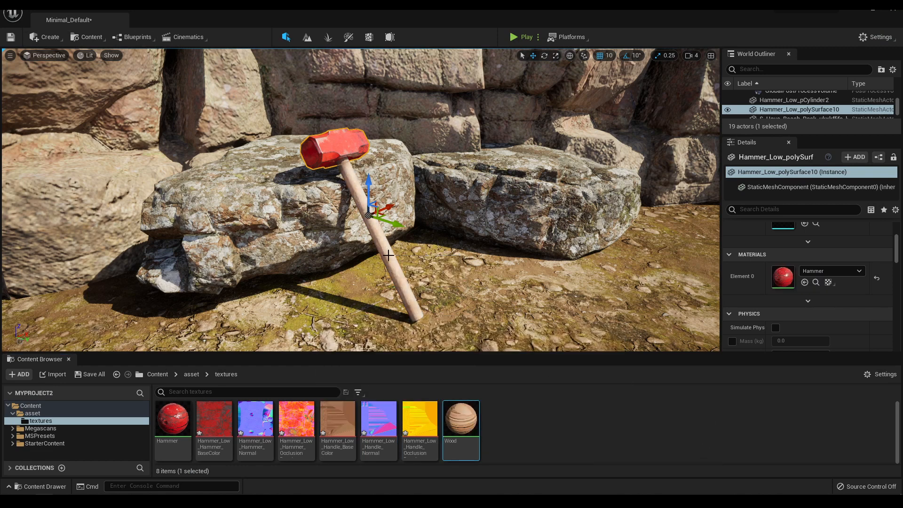
# Close the Content Browser to enlarge the viewport and select the floor instead of the hammer head.
pyautogui.click(553, 438)
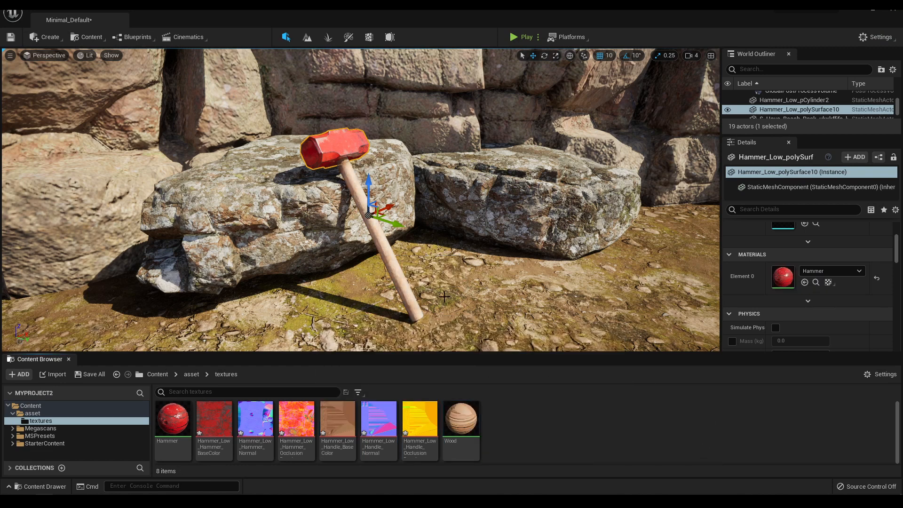
pyautogui.click(69, 358)
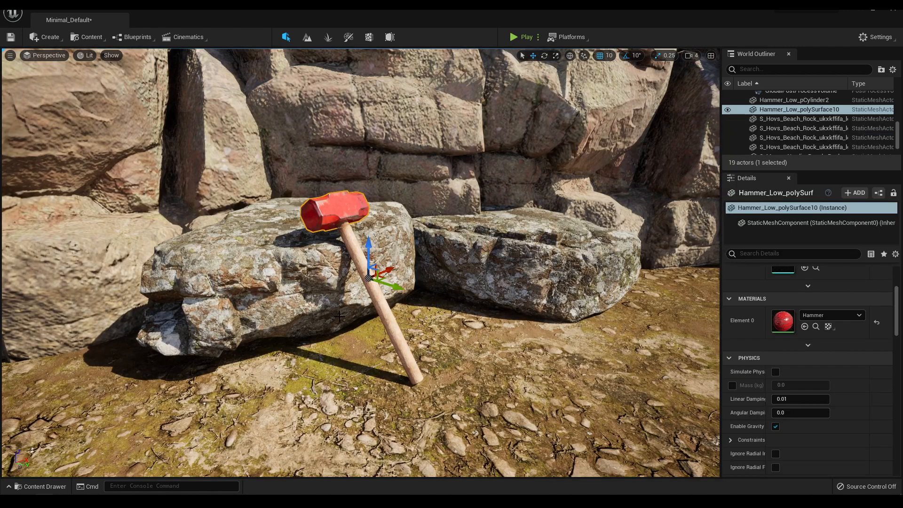
pyautogui.click(200, 404)
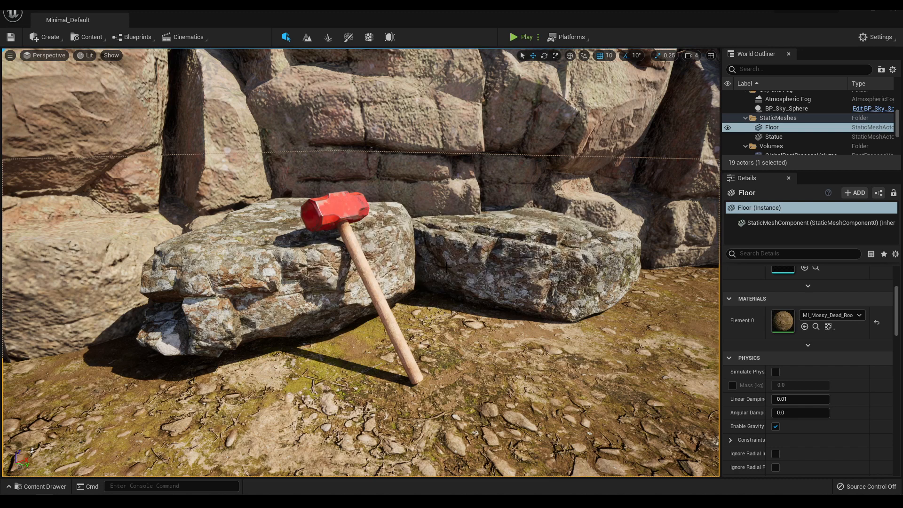
# Capture a high resolution screenshot of the viewport with a Screenshot Size Multiplier of 2.0.
pyautogui.click(10, 56)
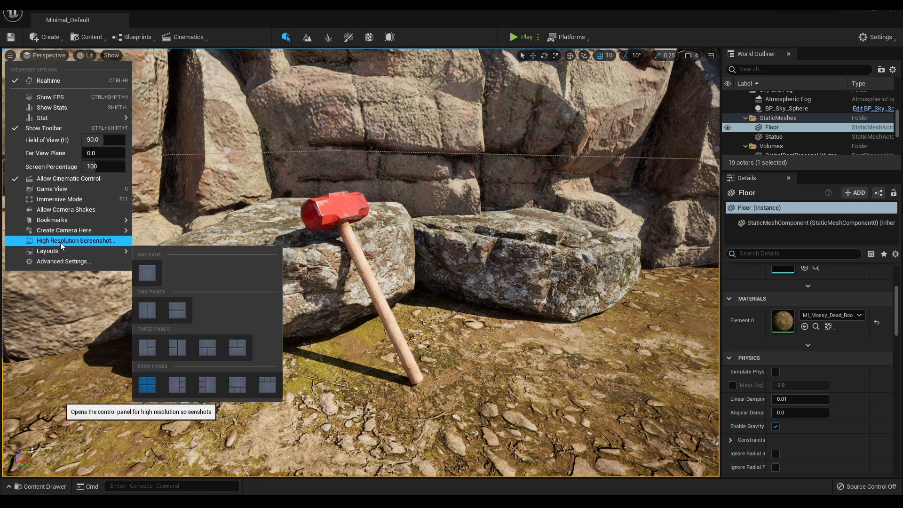
pyautogui.click(82, 241)
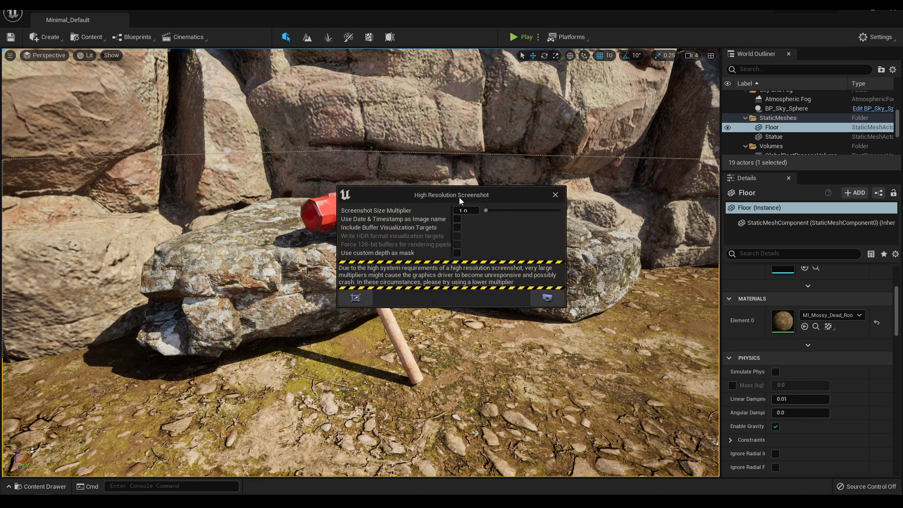
pyautogui.moveTo(479, 308); pyautogui.dragTo(485, 352)
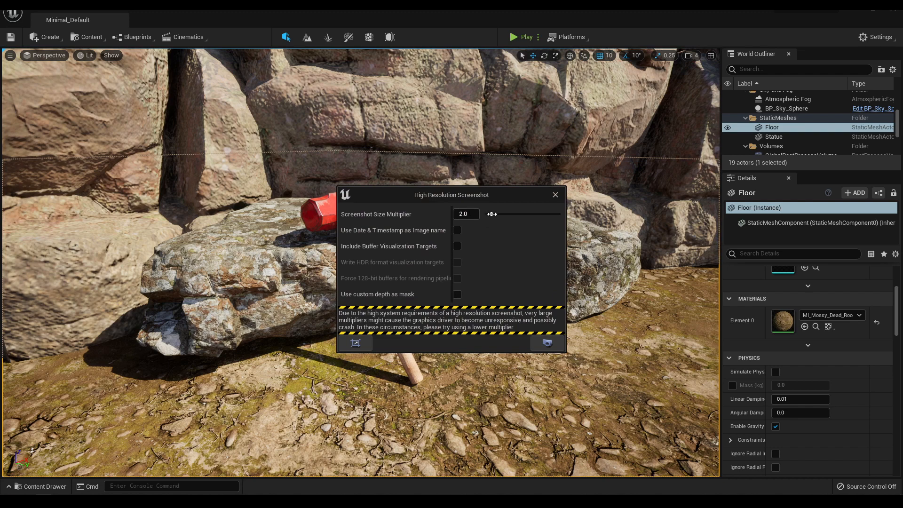
pyautogui.click(546, 345)
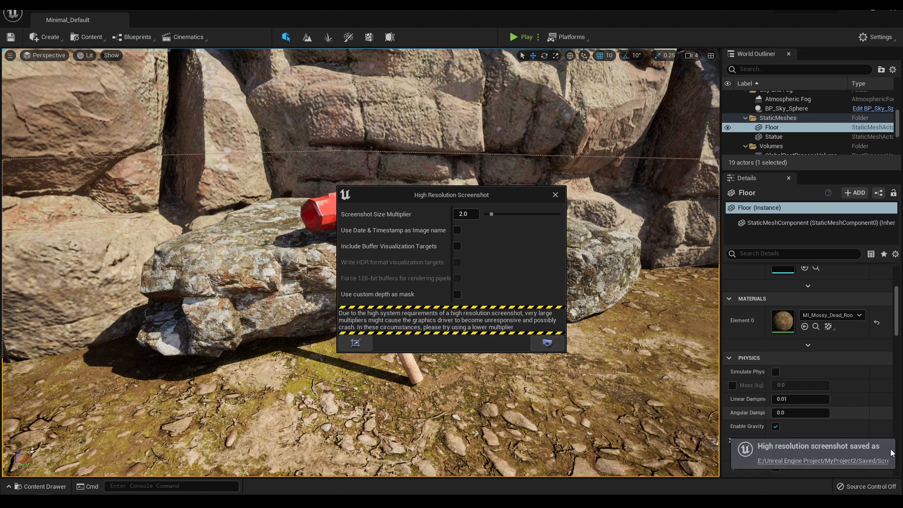
# Go to the saved screenshot's folder in File Explorer, view HighresScreenshot00000 in Photos, and close the image.
pyautogui.click(870, 461)
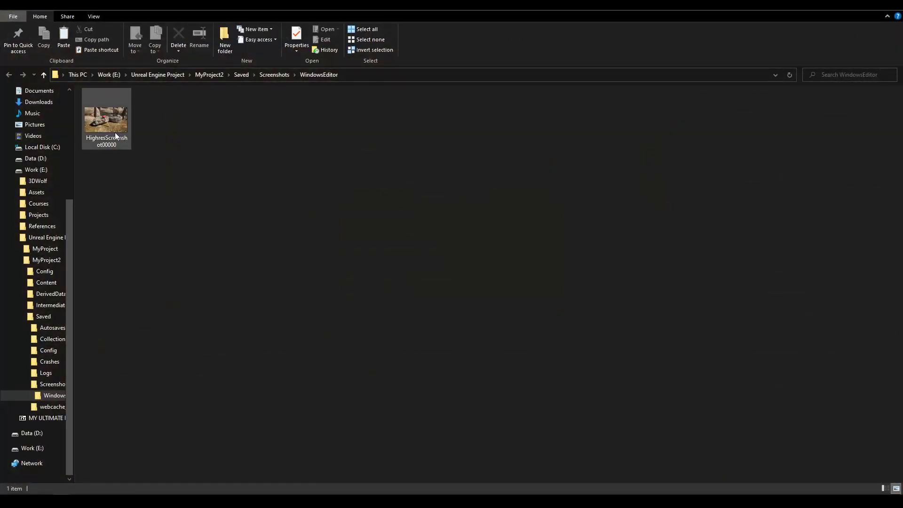
pyautogui.click(105, 122)
pyautogui.doubleClick(105, 122)
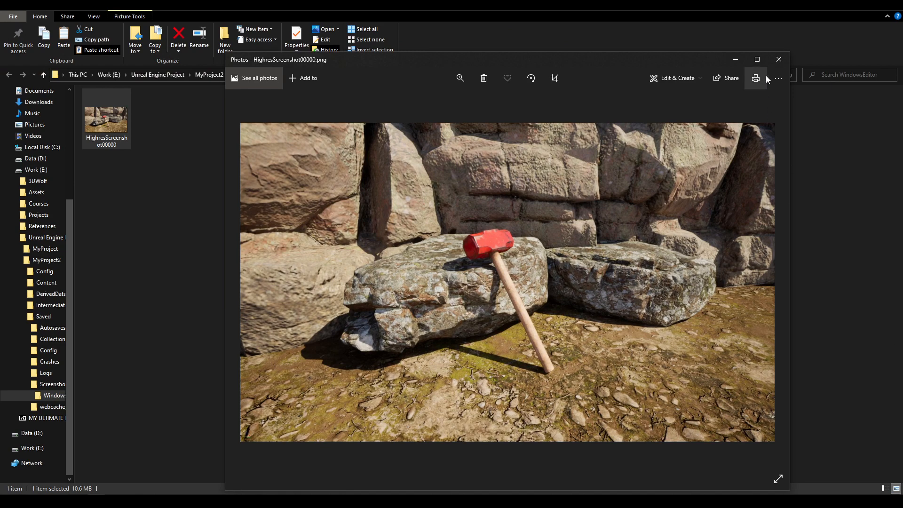
pyautogui.click(778, 60)
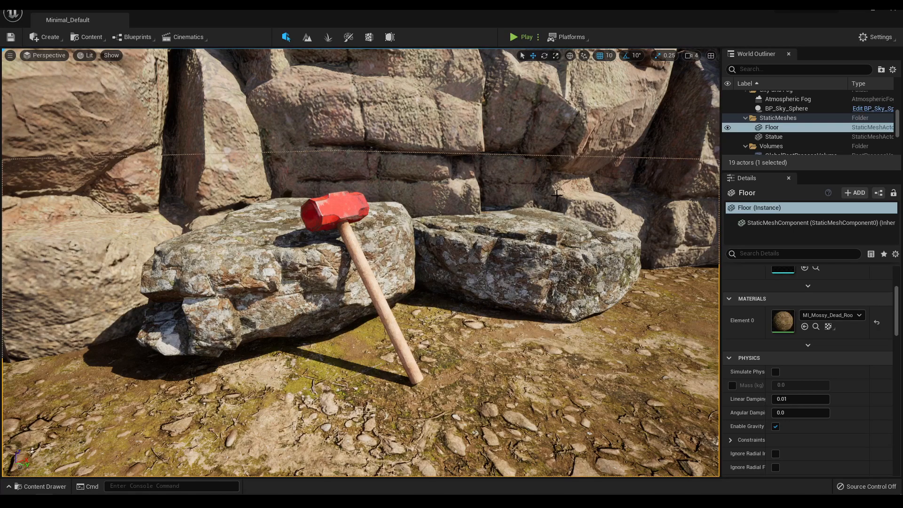
# Examine the textured hammer handle and head in the scene up close and from several angles, selecting each part.
pyautogui.press('a')
pyautogui.moveTo(473, 334); pyautogui.dragTo(501, 325, button='right')
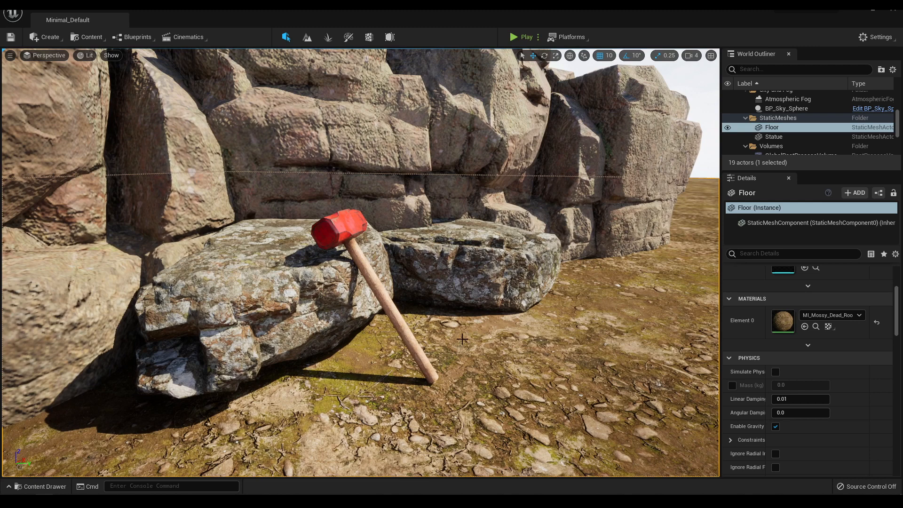
pyautogui.click(398, 327)
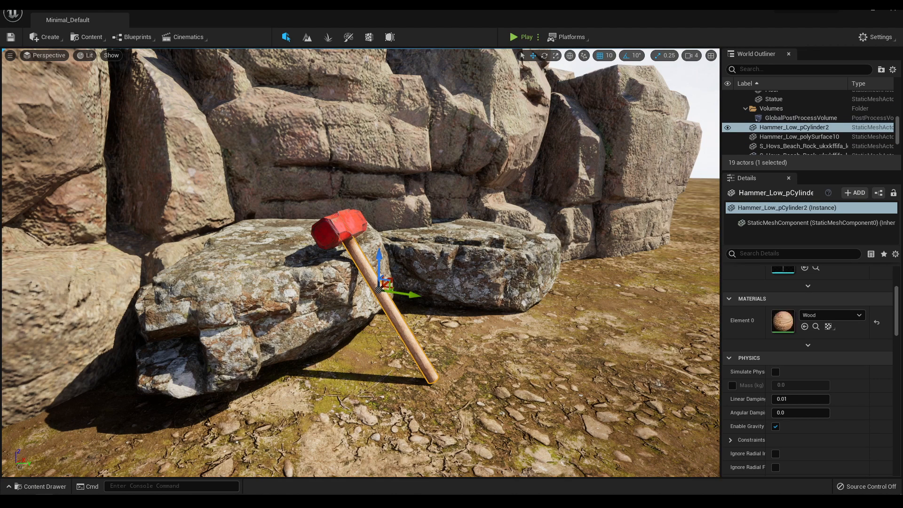
pyautogui.moveTo(397, 327); pyautogui.dragTo(419, 338, button='right')
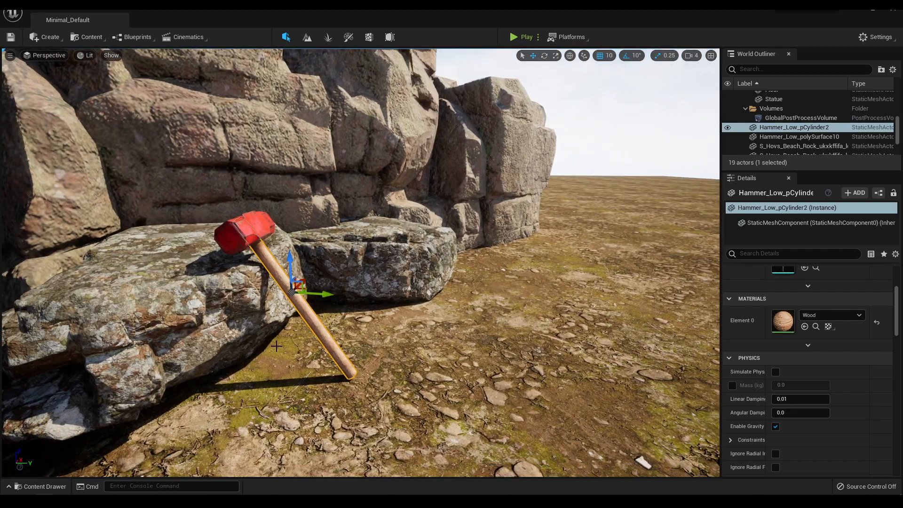
pyautogui.press('a')
pyautogui.moveTo(276, 346)
pyautogui.mouseDown(button='right')
pyautogui.moveTo(271, 338)
pyautogui.moveTo(325, 326)
pyautogui.moveTo(256, 339)
pyautogui.moveTo(287, 312)
pyautogui.moveTo(259, 339)
pyautogui.moveTo(292, 337)
pyautogui.moveTo(264, 343)
pyautogui.mouseUp(button='right')
pyautogui.press('d')
pyautogui.press('w')
pyautogui.press('d')
pyautogui.press('a')
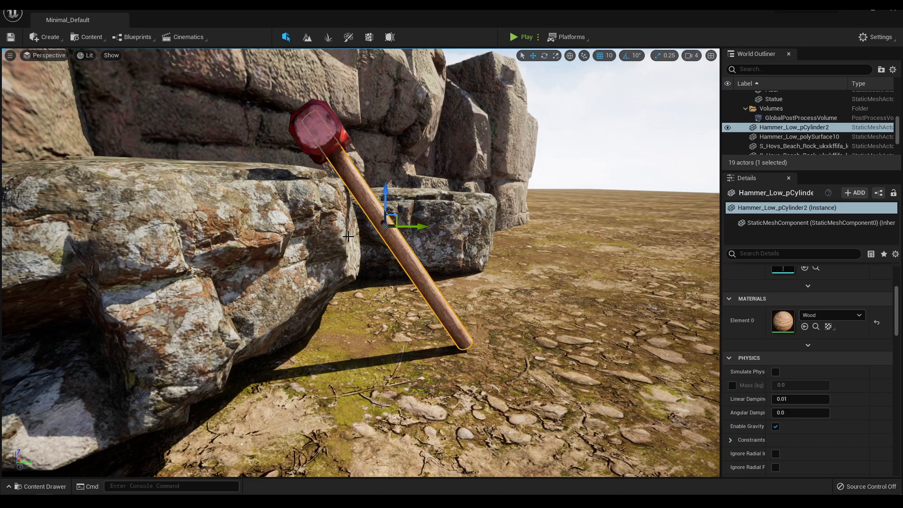
pyautogui.moveTo(356, 198); pyautogui.dragTo(324, 187, button='right')
pyautogui.press('w')
pyautogui.press('s')
pyautogui.press('w')
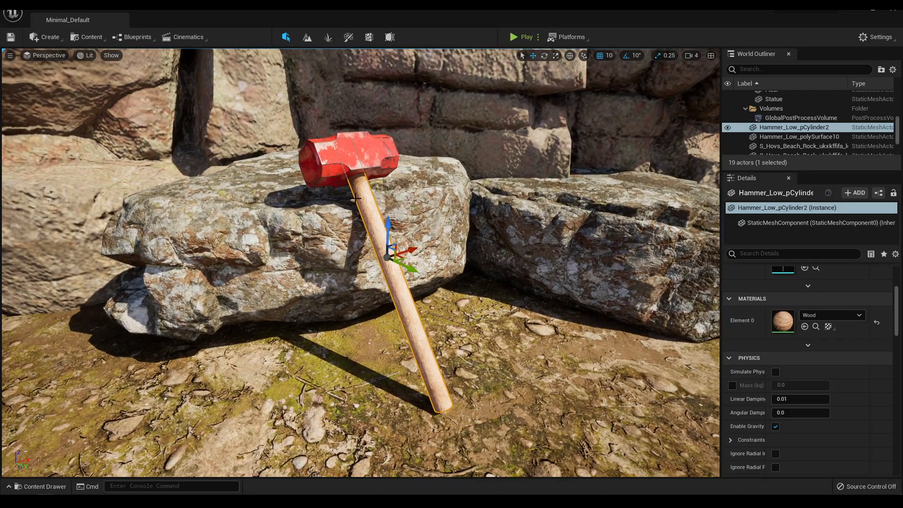
pyautogui.click(373, 156)
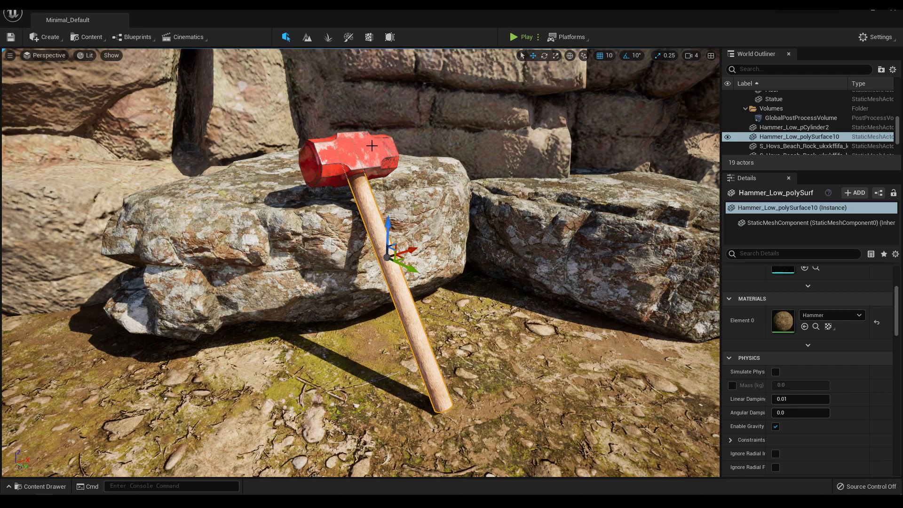